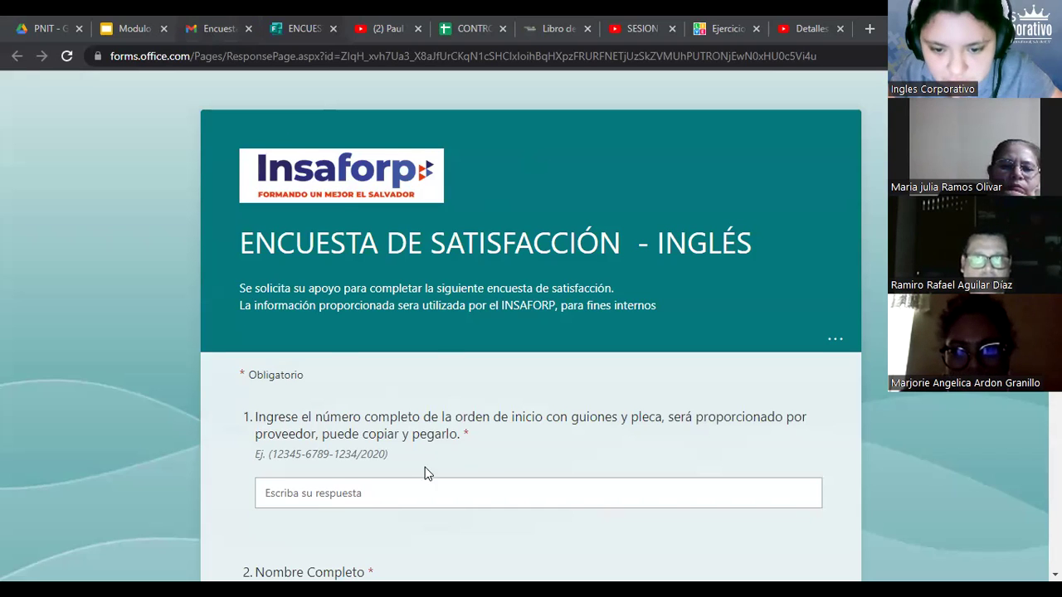
Copy the start-order number from the course e-mail in Gmail and paste it as the answer to survey question 1.
key(ctrl+shift+Tab)
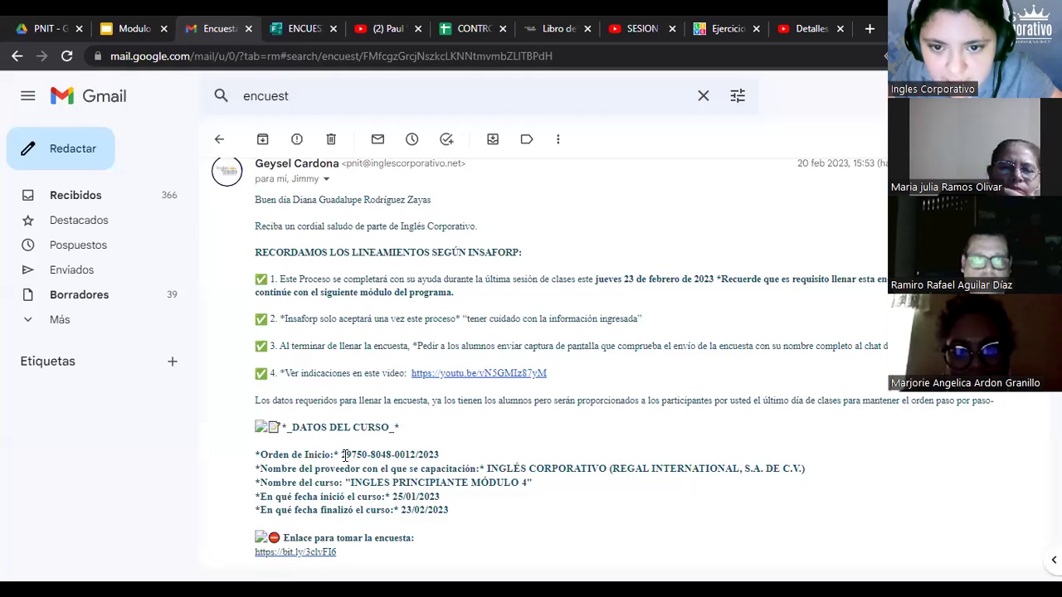
drag(341, 454, 440, 456)
key(ctrl+c)
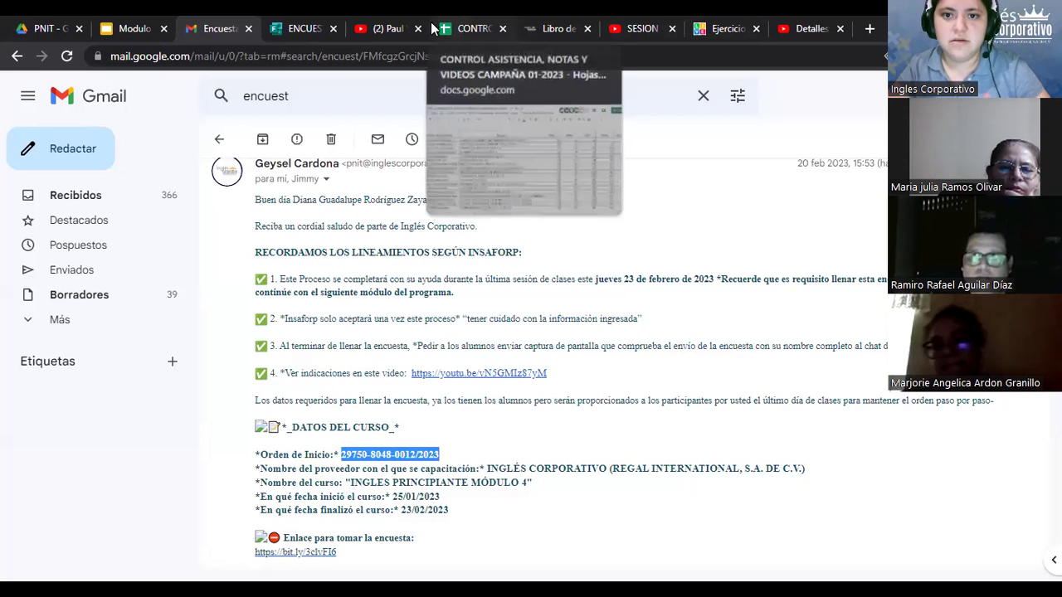
click(300, 28)
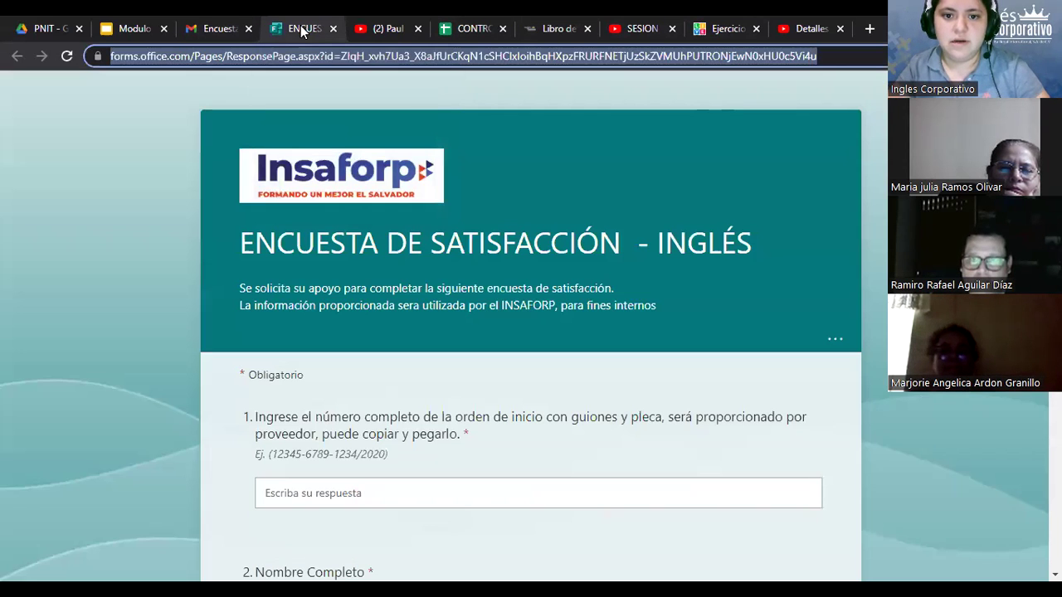
click(427, 101)
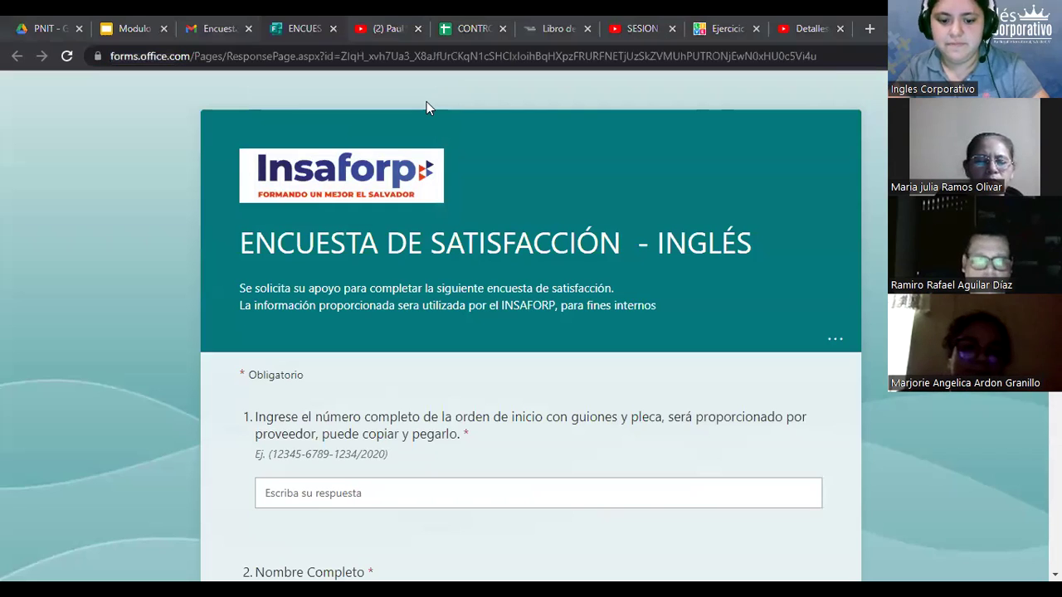
click(382, 493)
key(ctrl+v)
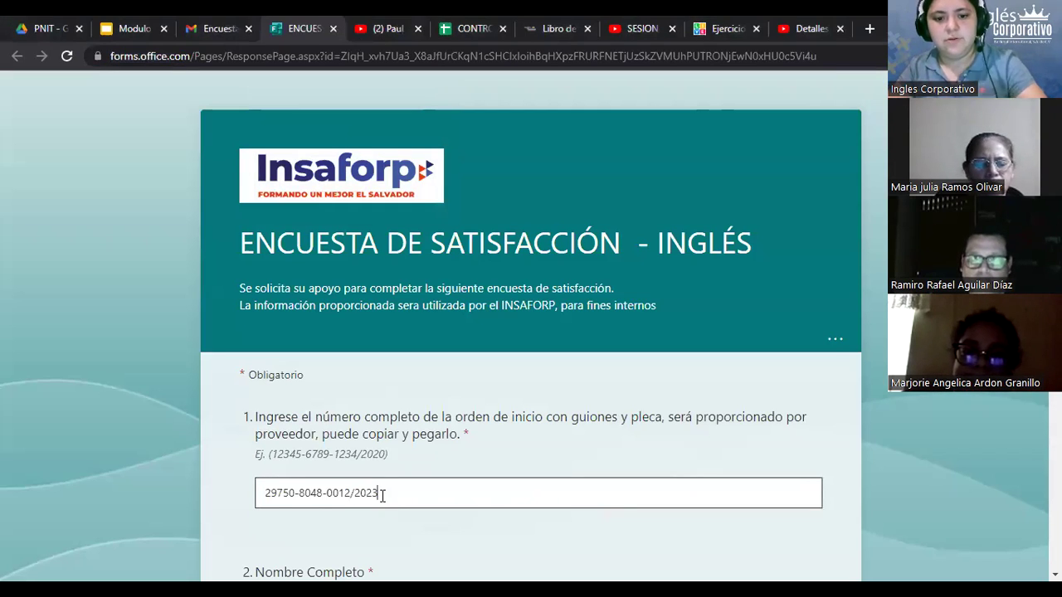
Review the survey's personal-data questions on full name, e-mail, mobile number and sex.
scroll(383, 494, down, 2)
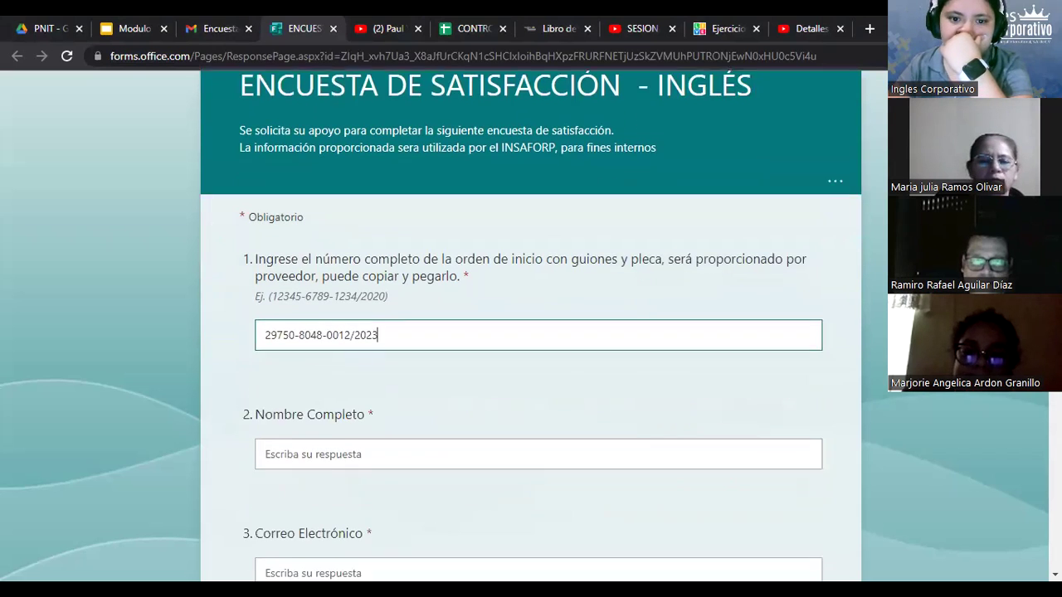
scroll(382, 495, down, 1)
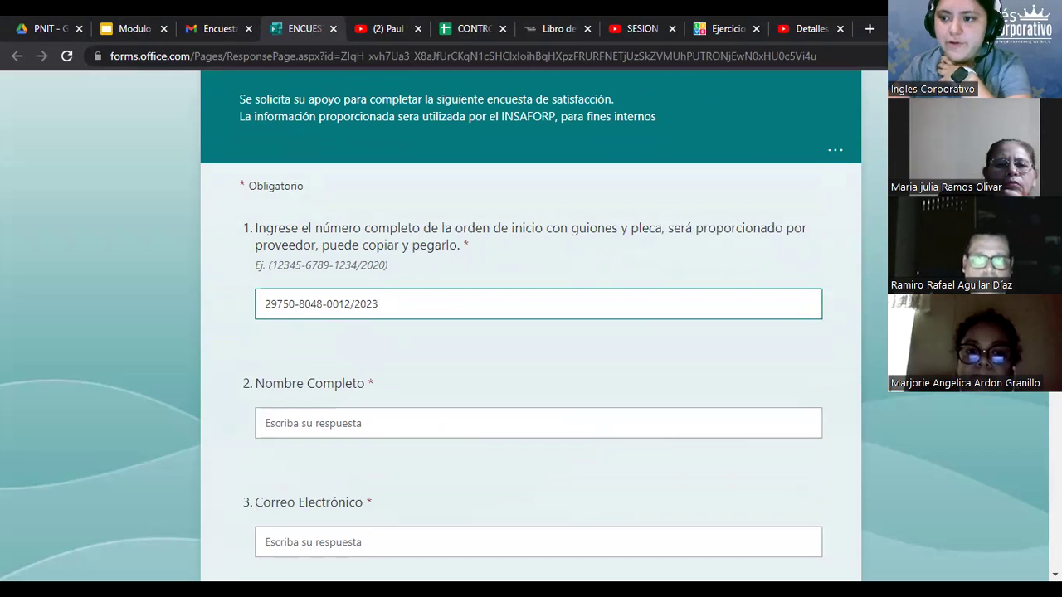
scroll(531, 332, down, 1)
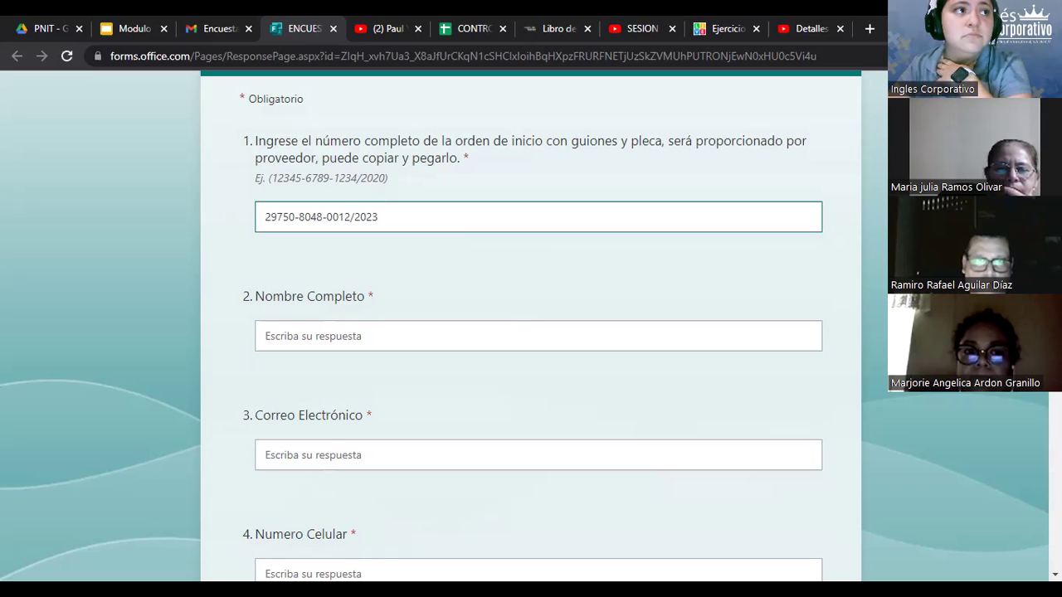
scroll(531, 326, down, 1)
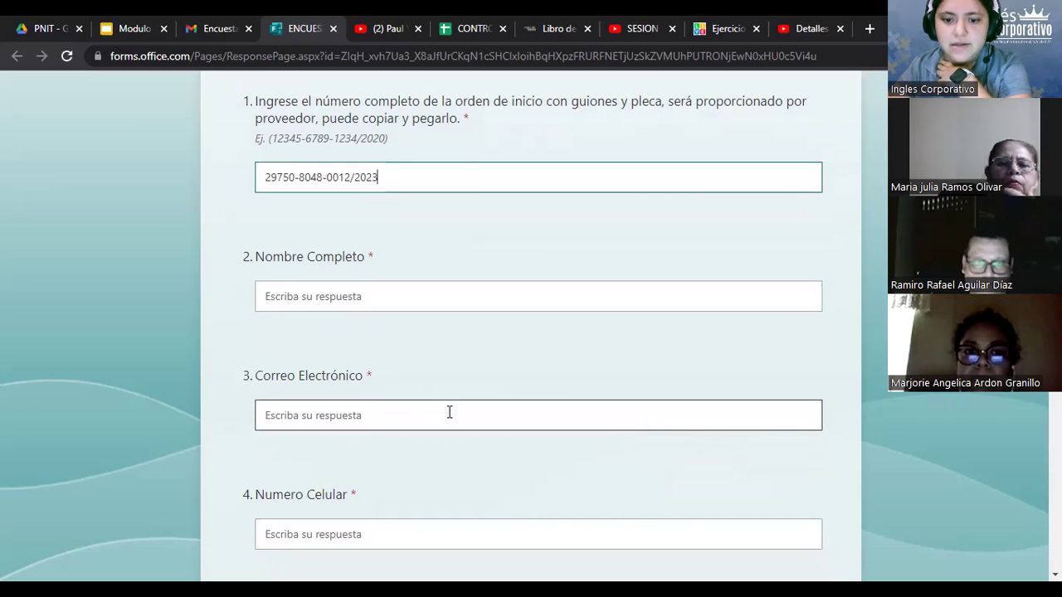
click(502, 351)
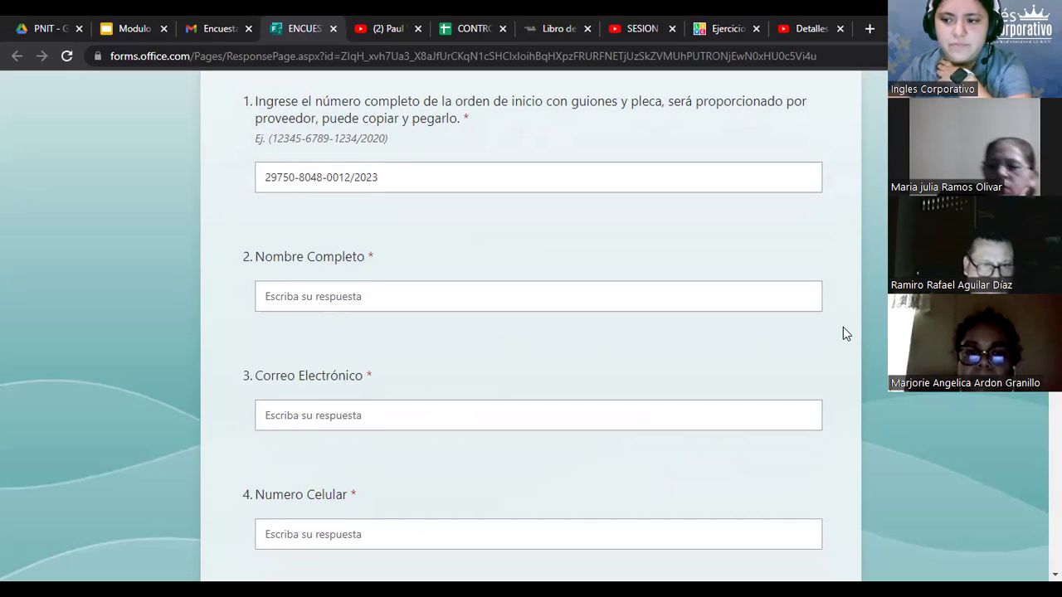
scroll(531, 332, down, 2)
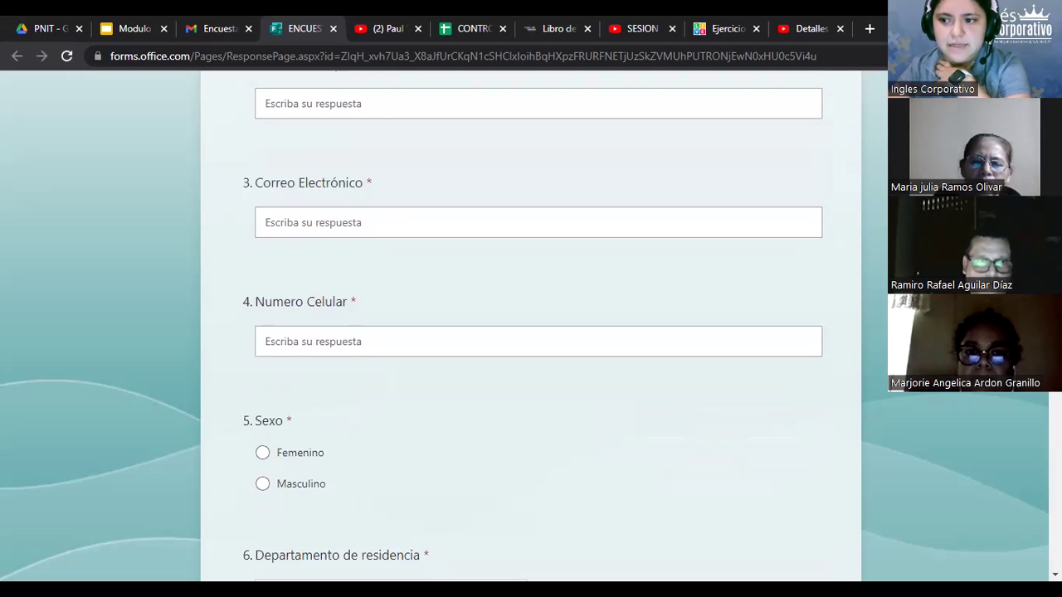
scroll(531, 332, up, 1)
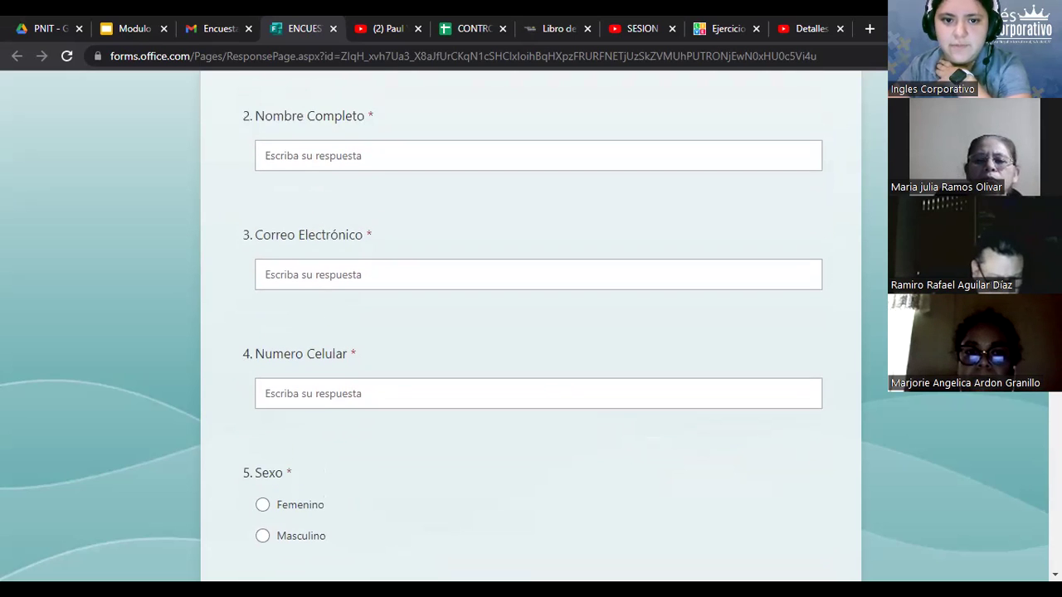
scroll(532, 332, down, 1)
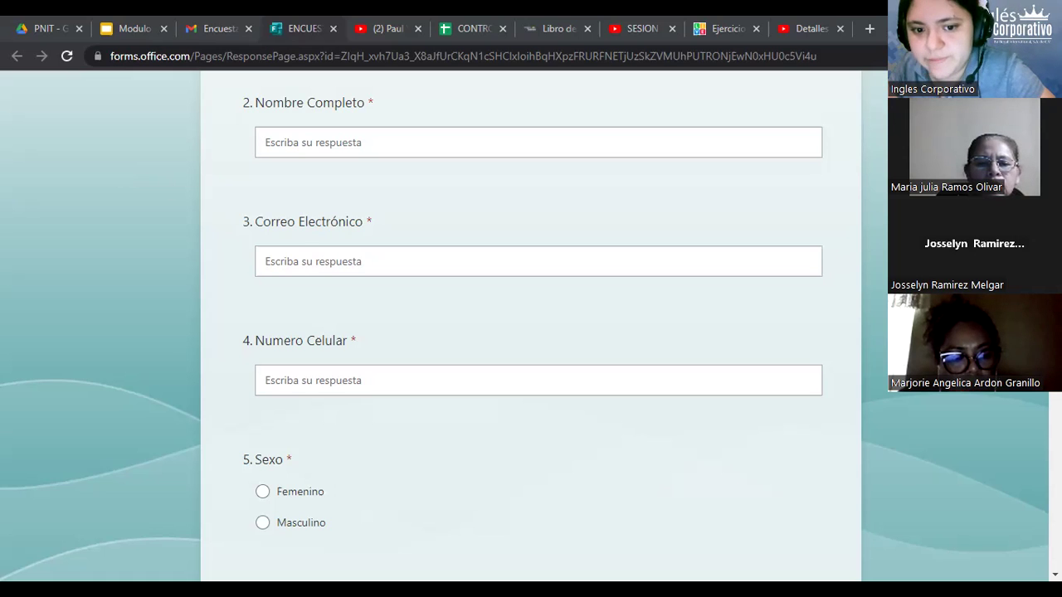
scroll(531, 332, down, 5)
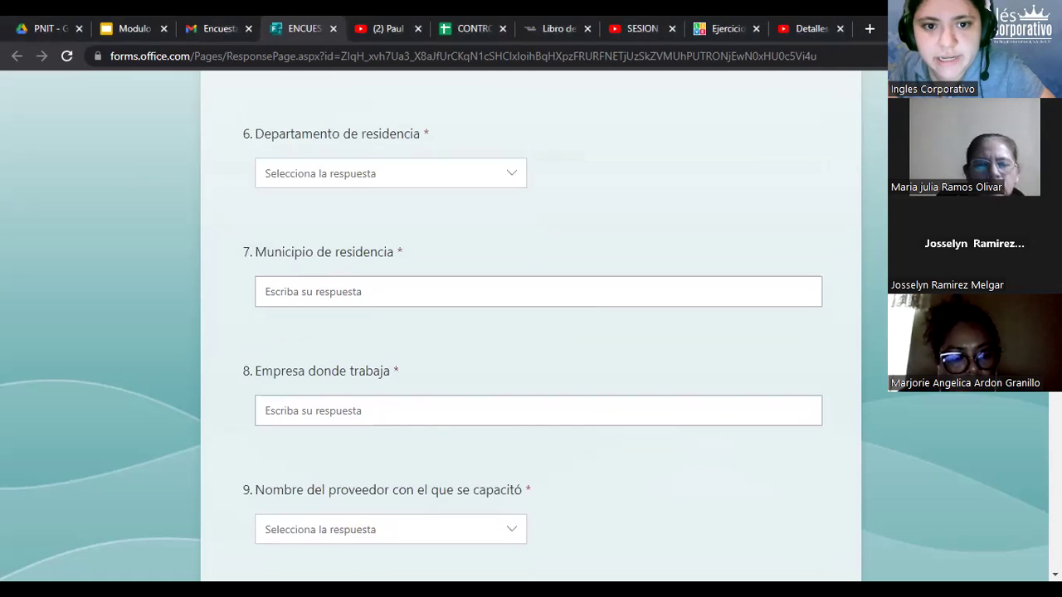
Look through the options for department of residence and the municipality question.
click(491, 180)
drag(518, 229, 615, 170)
click(616, 170)
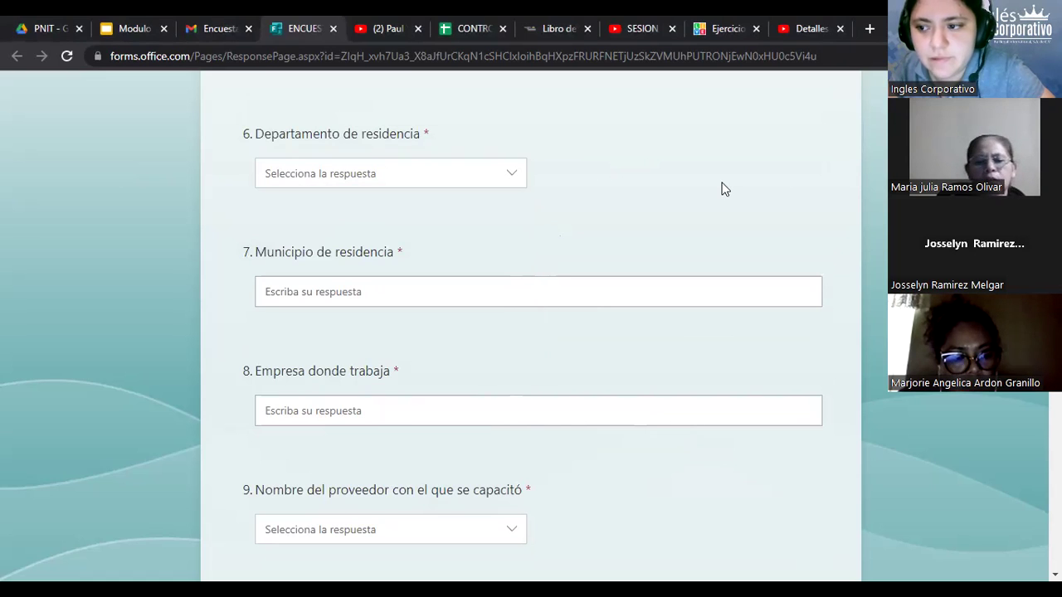
scroll(459, 253, down, 1)
click(460, 254)
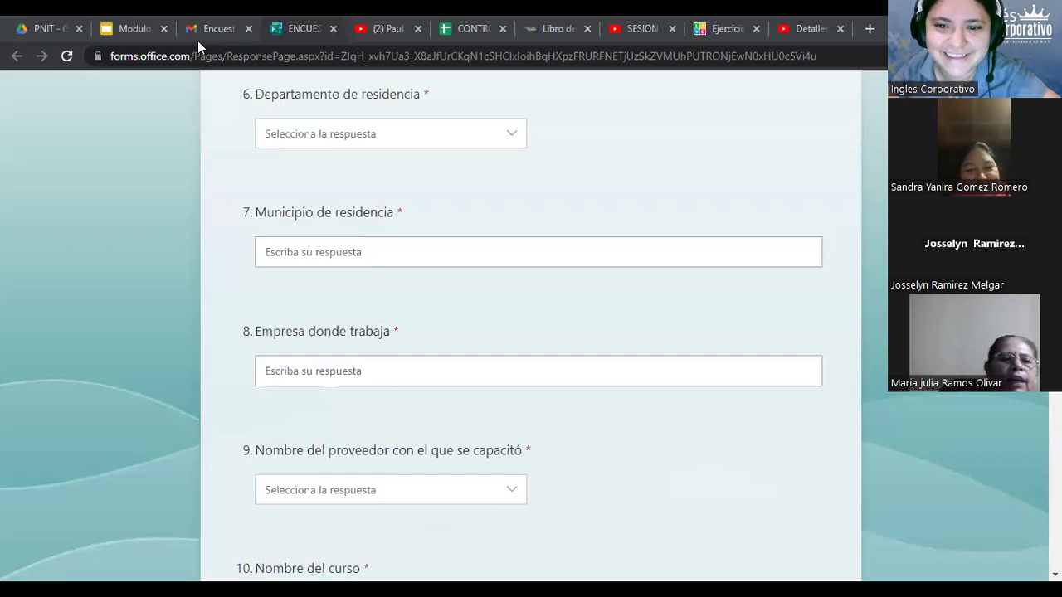
key(alt+Tab)
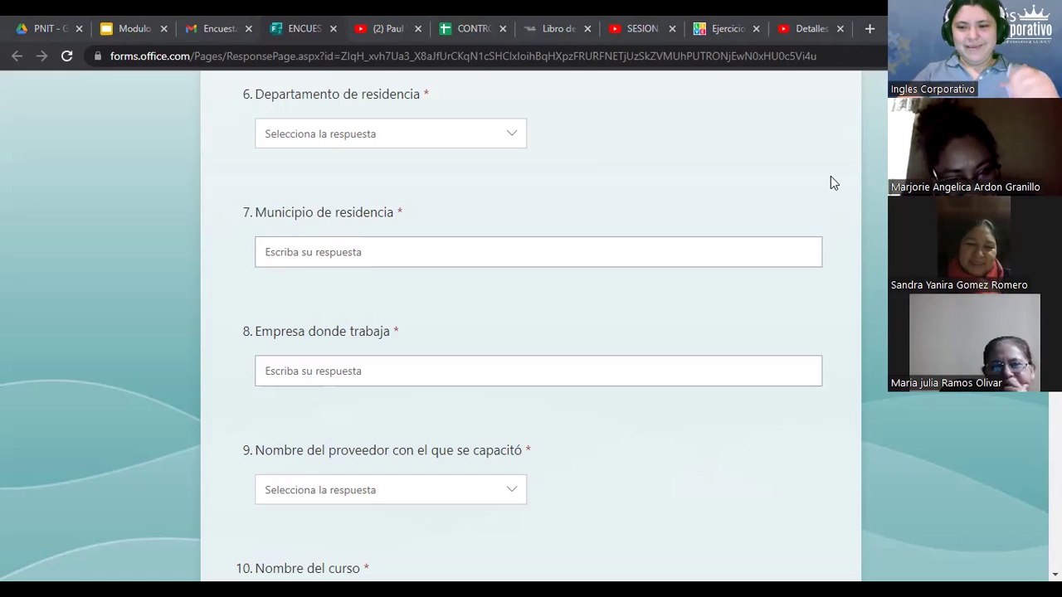
Choose INGLES CORPORATIVO (REGAL INTERNATIONAL, S.A. DE C.V.) as the training provider in question 9.
scroll(531, 332, down, 3)
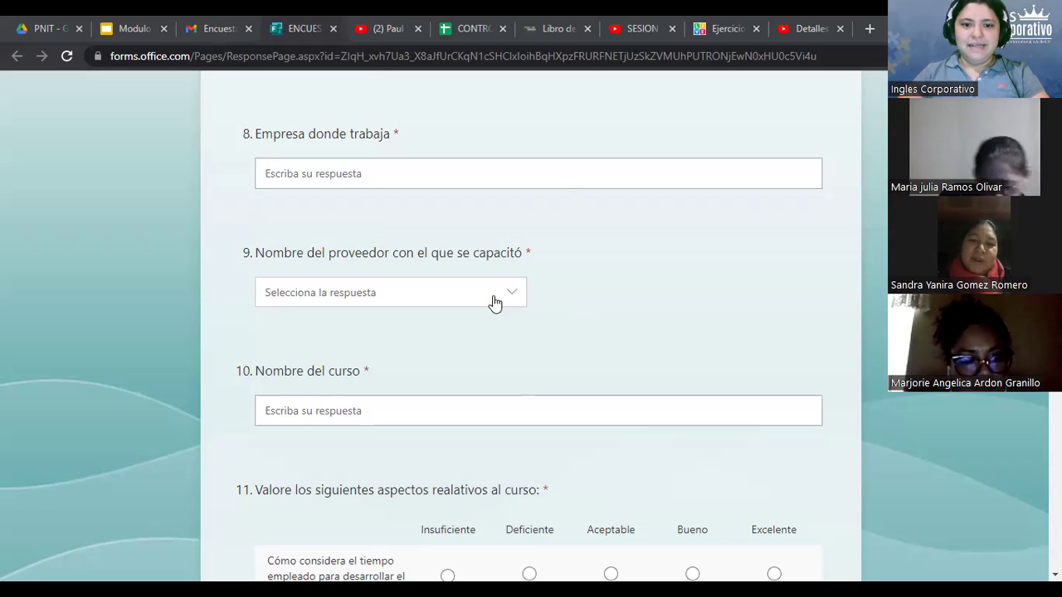
click(407, 295)
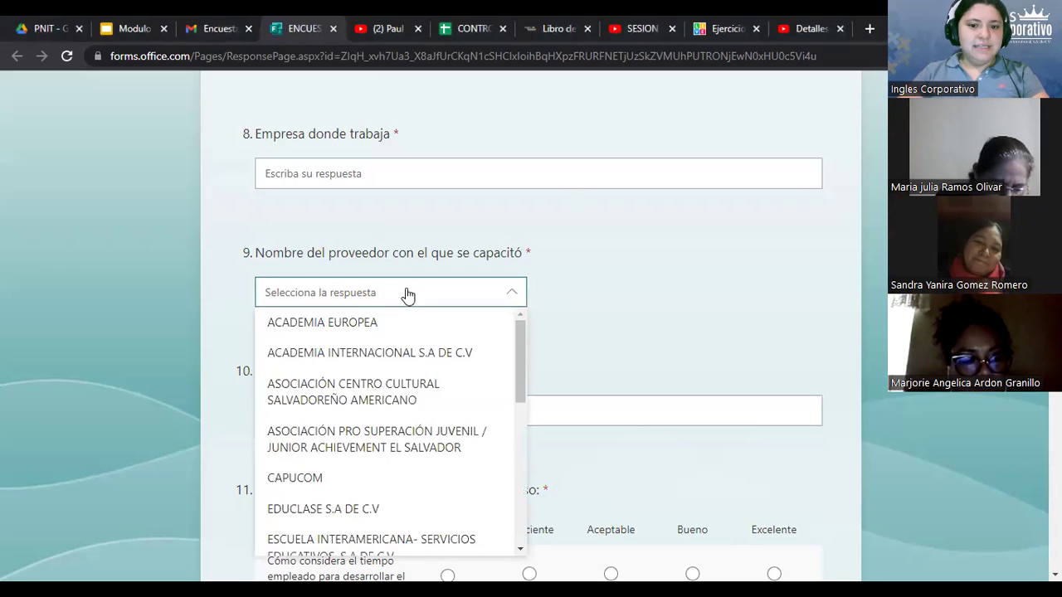
drag(524, 389, 532, 449)
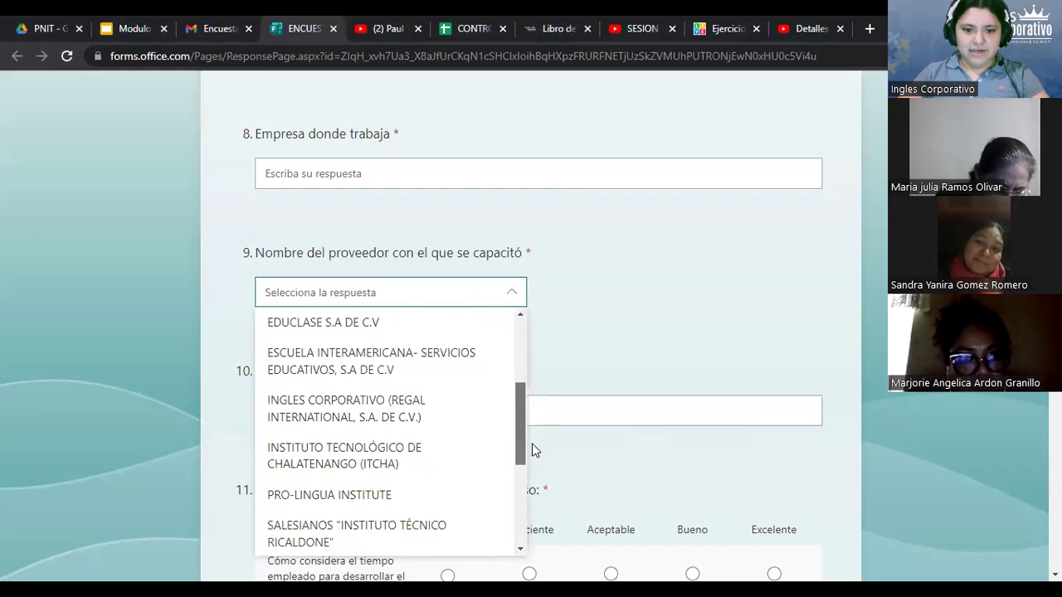
click(372, 413)
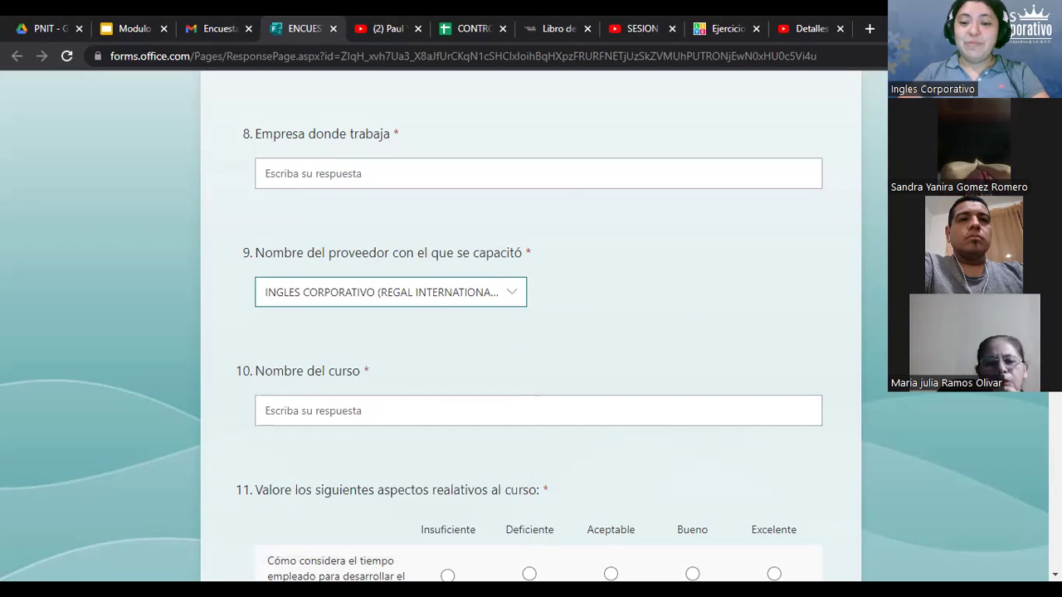
scroll(669, 203, down, 1)
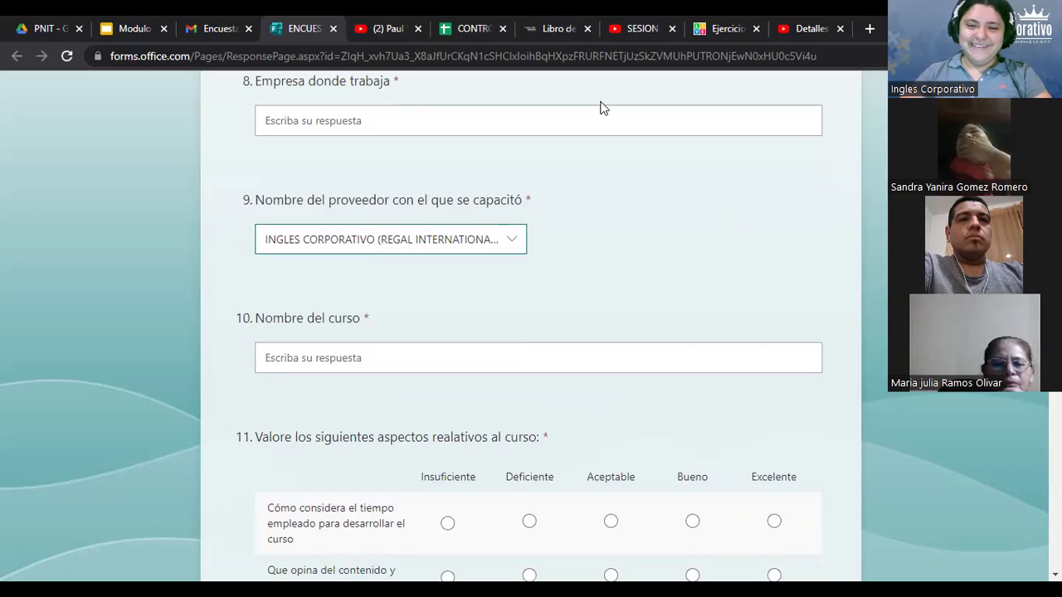
Check the provider name in the course e-mail and in the provider options of question 9.
click(227, 31)
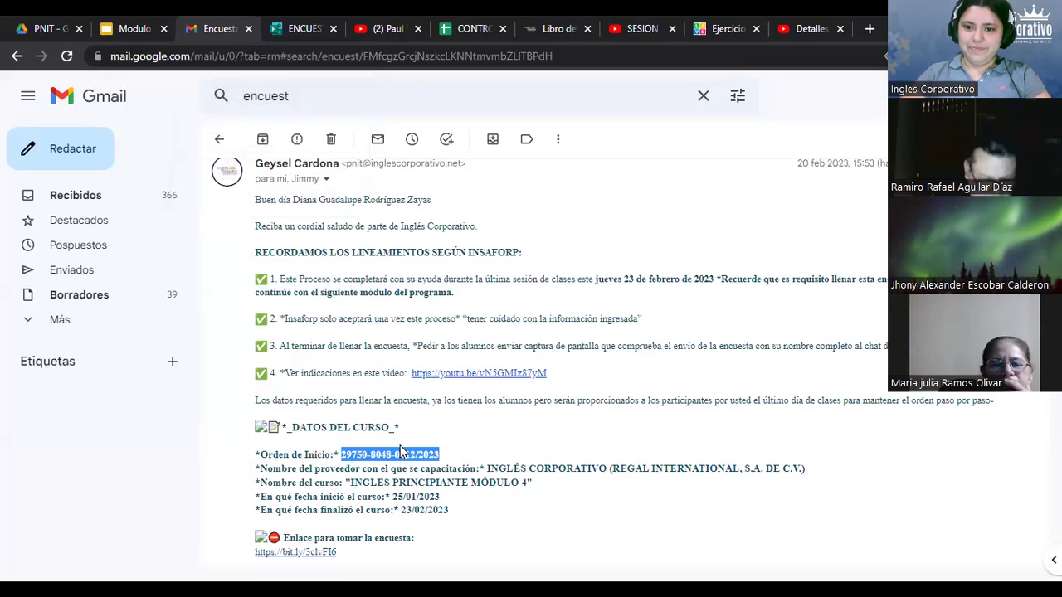
click(305, 25)
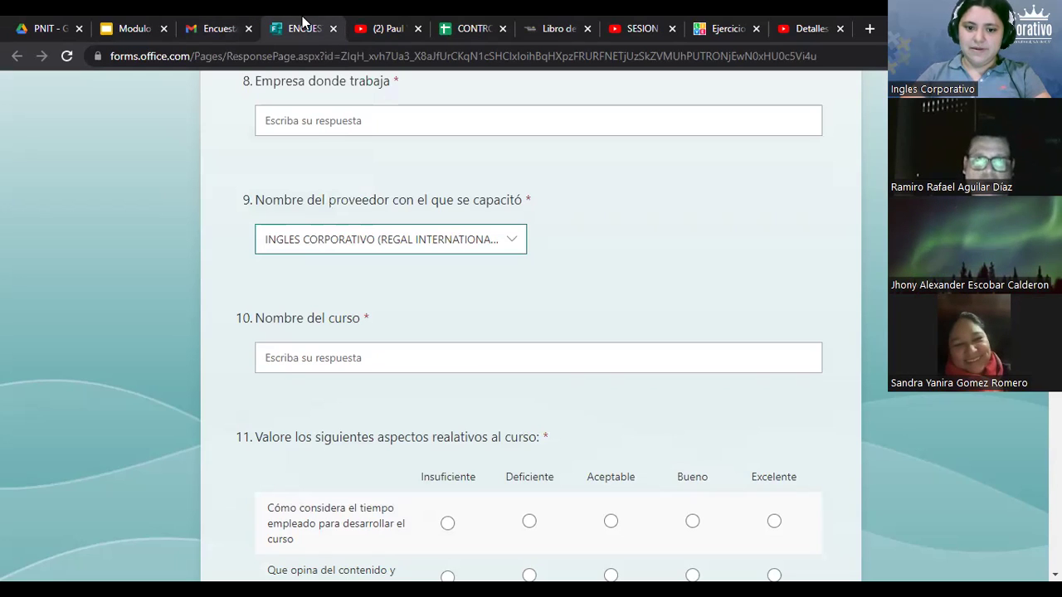
click(359, 240)
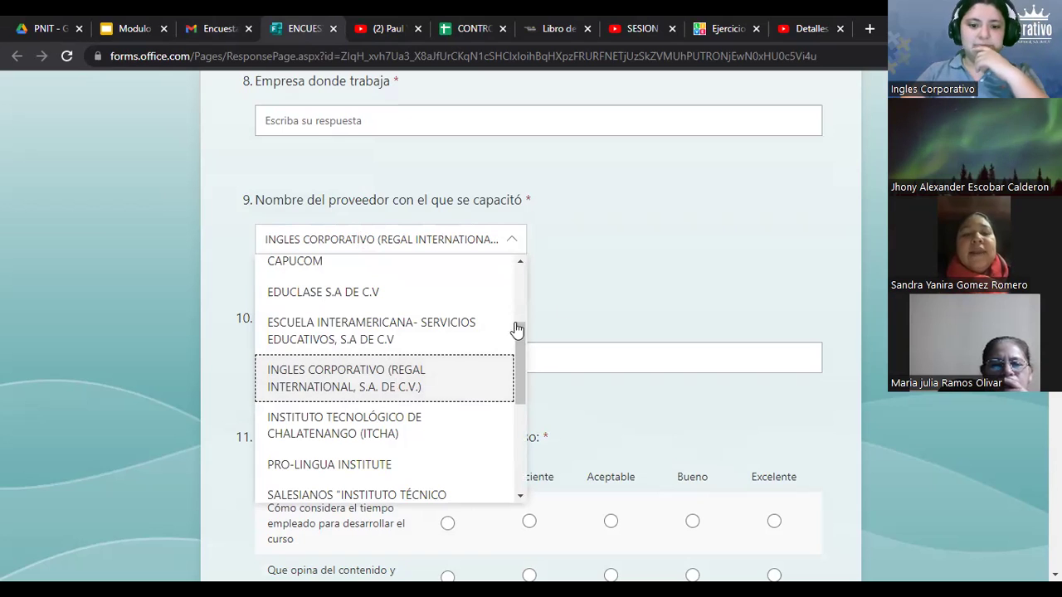
click(653, 273)
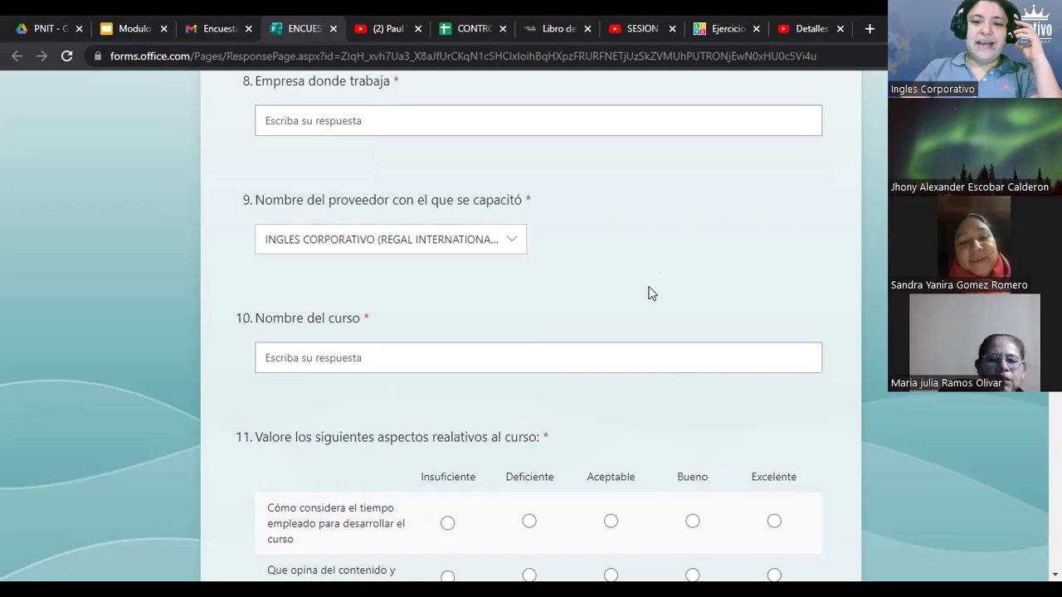
Copy the course name "INGLES PRINCIPIANTE MÓDULO 4" from the Gmail message and paste it into question 10 of the survey.
click(222, 29)
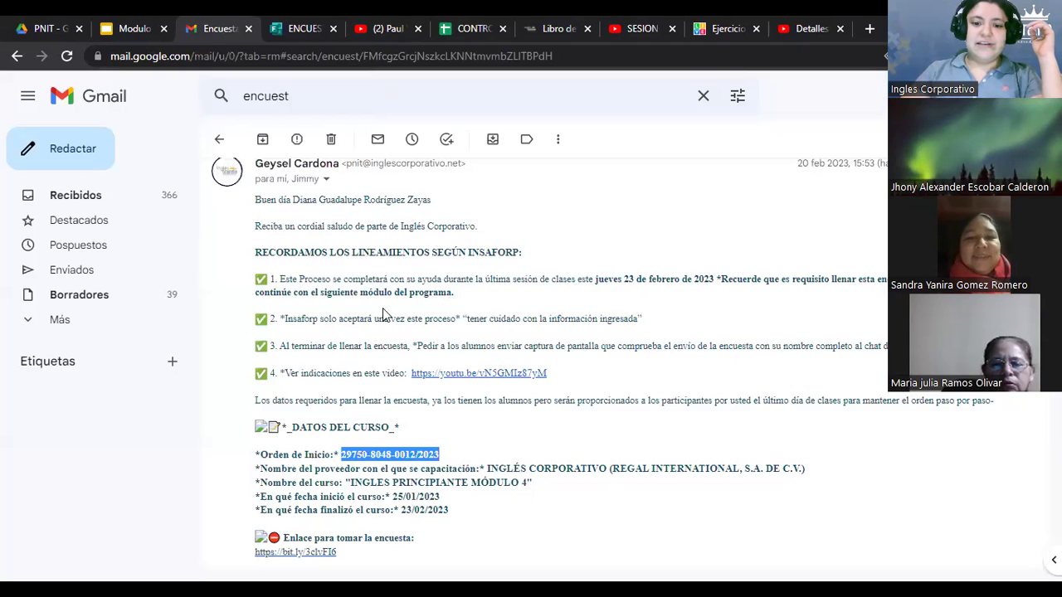
drag(345, 482, 532, 483)
right_click(514, 488)
click(556, 390)
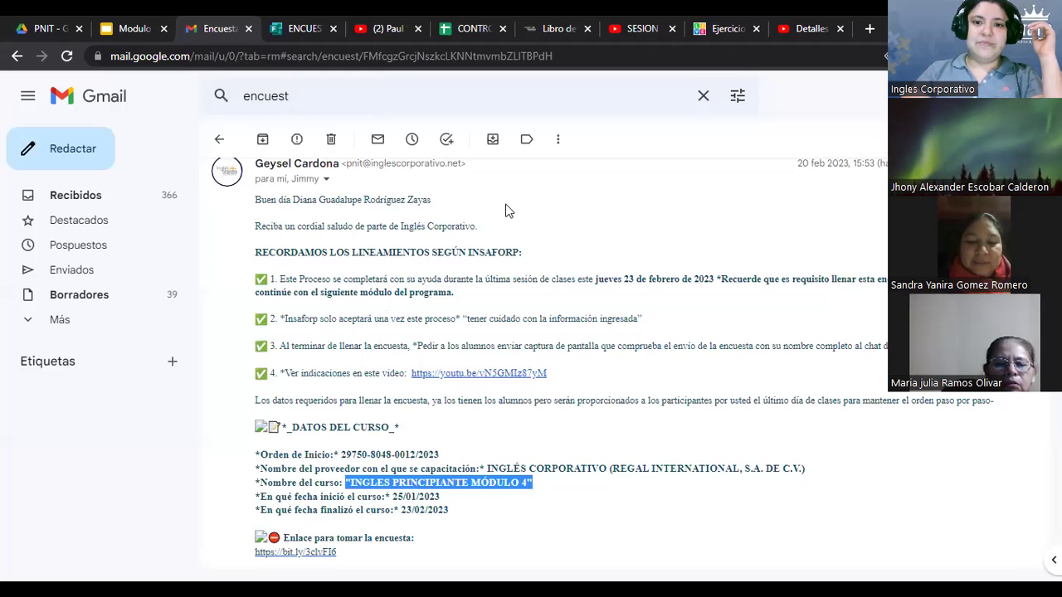
click(278, 29)
right_click(445, 359)
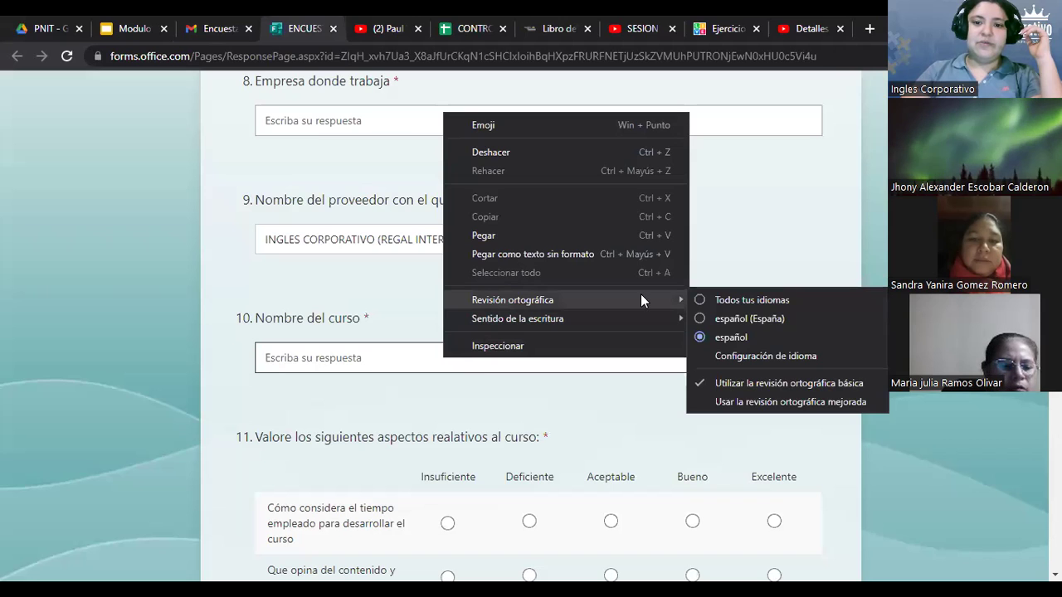
click(489, 236)
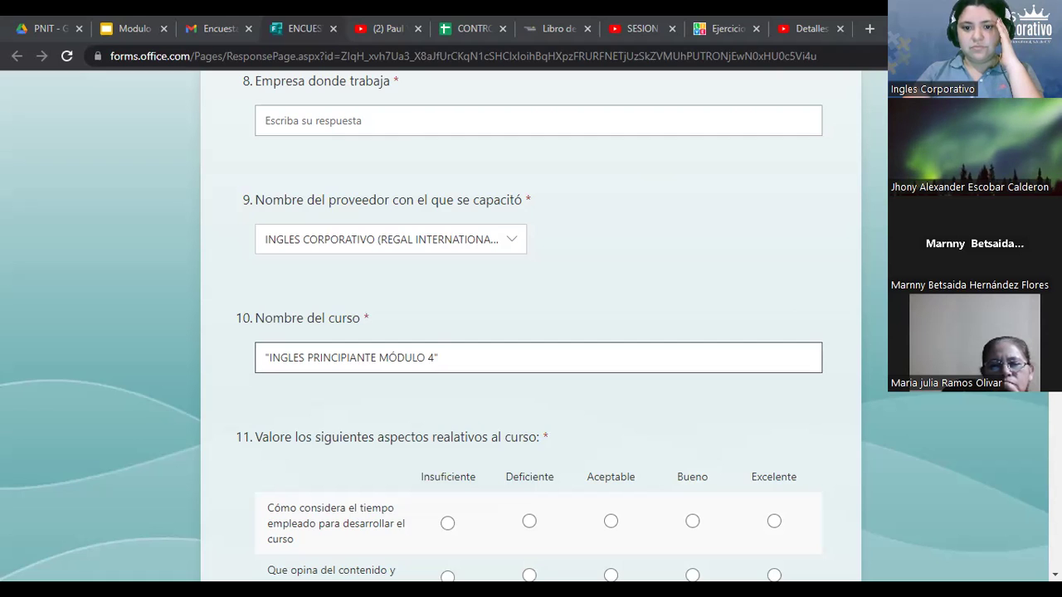
scroll(531, 332, up, 3)
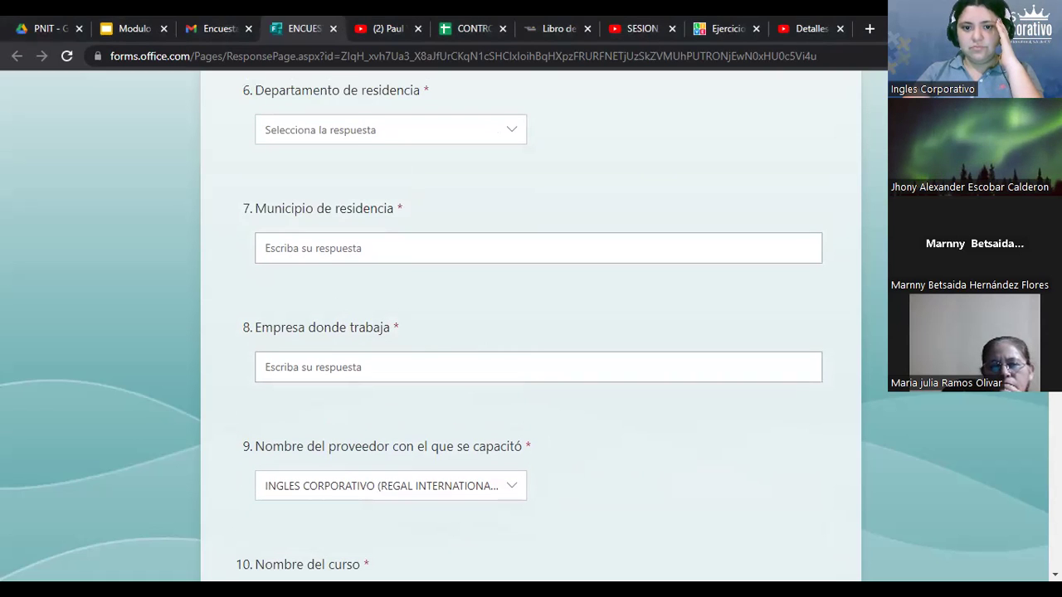
scroll(531, 332, up, 2)
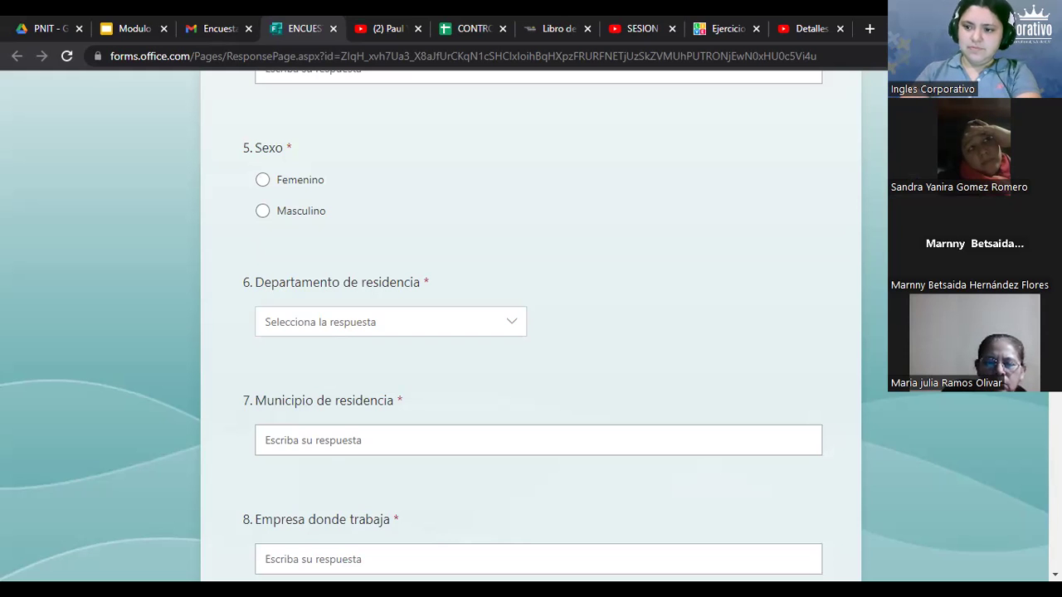
scroll(531, 324, down, 3)
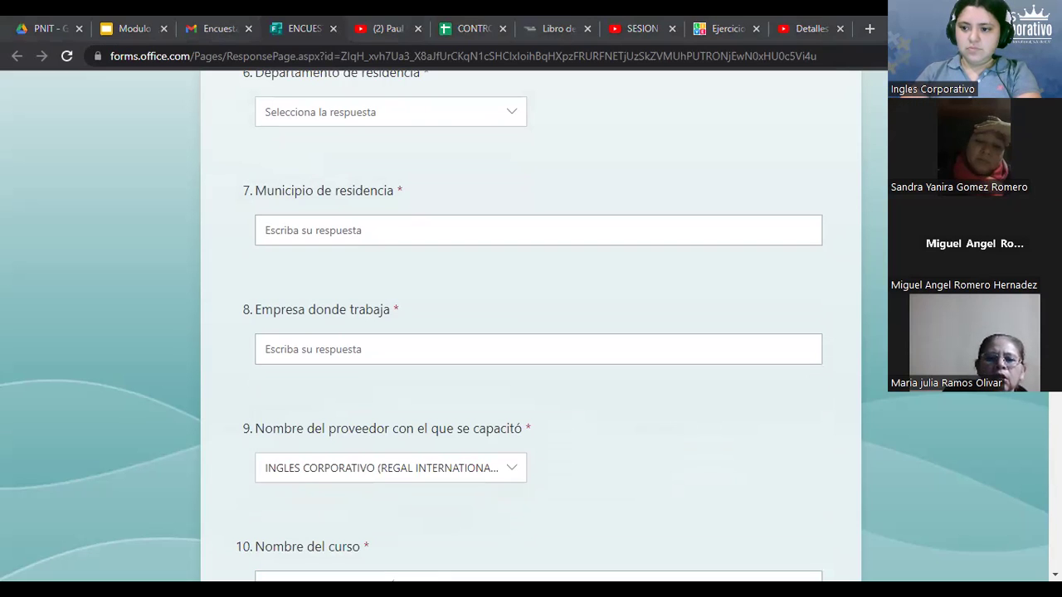
scroll(531, 332, down, 5)
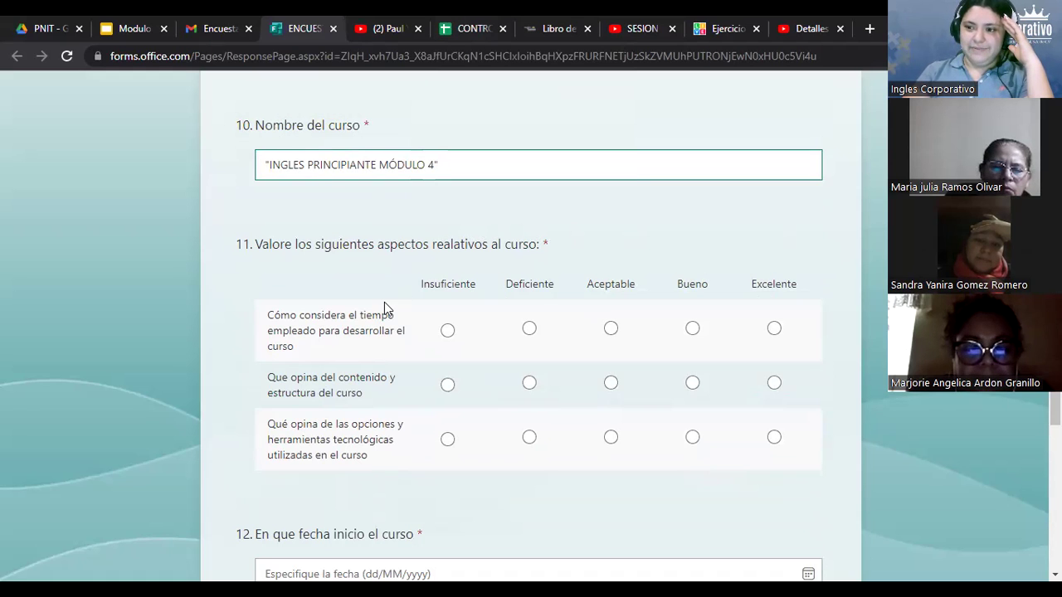
Try rating the course's time and its content and structure as Insuficiente in question 11.
scroll(455, 284, down, 1)
click(448, 279)
click(447, 332)
click(449, 279)
Rate the course's time, content and structure, and technological tools as Excelente in question 11.
click(774, 277)
click(774, 331)
click(774, 386)
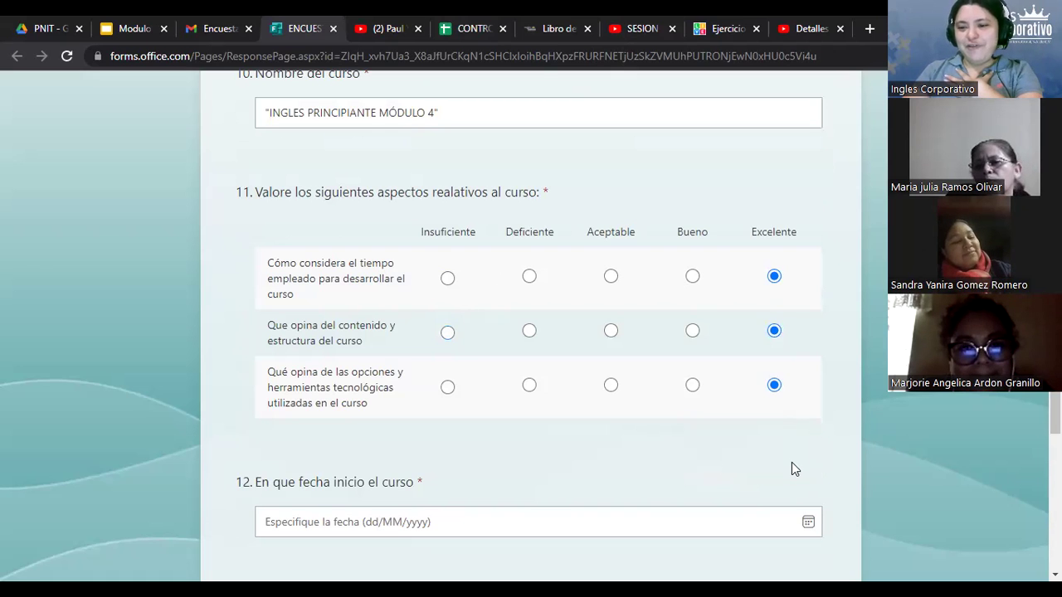
Check the course dates in the Gmail message, then set question 12's start date to 25/01/2023 and question 13's end date to 23/02/2023.
scroll(825, 448, down, 1)
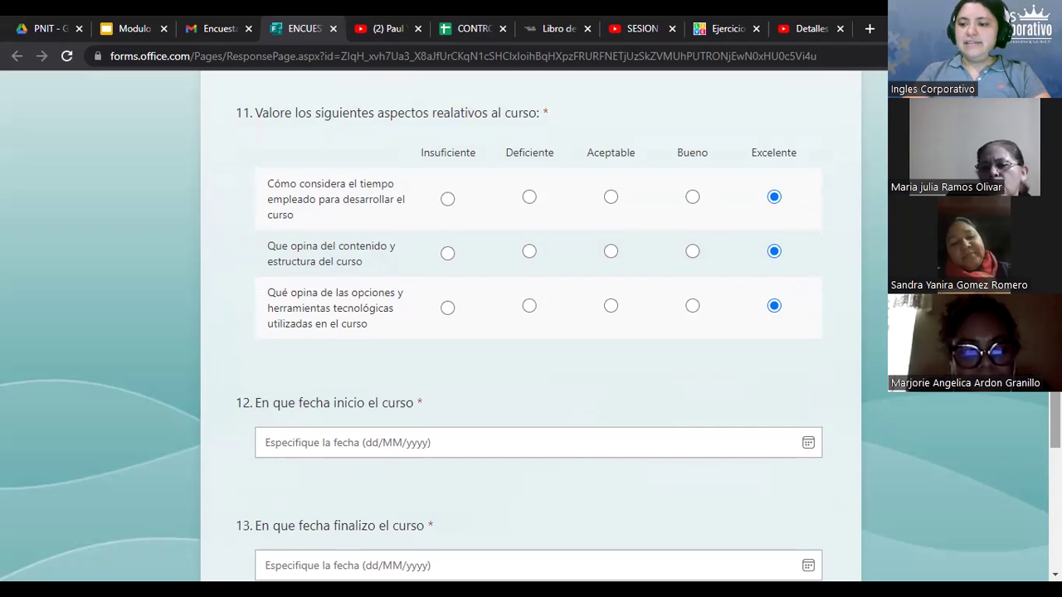
scroll(537, 332, down, 3)
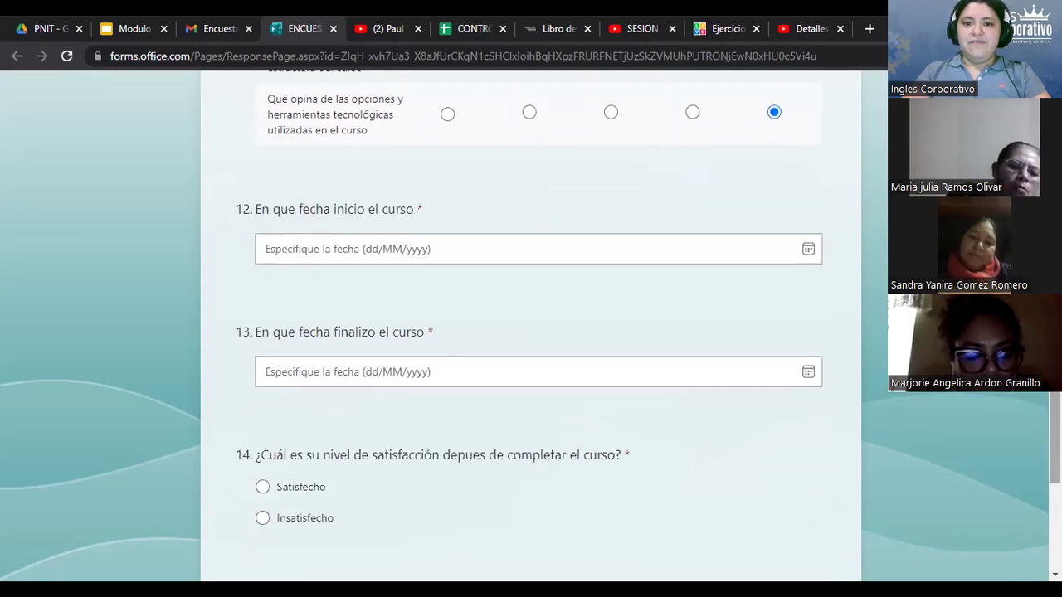
click(226, 25)
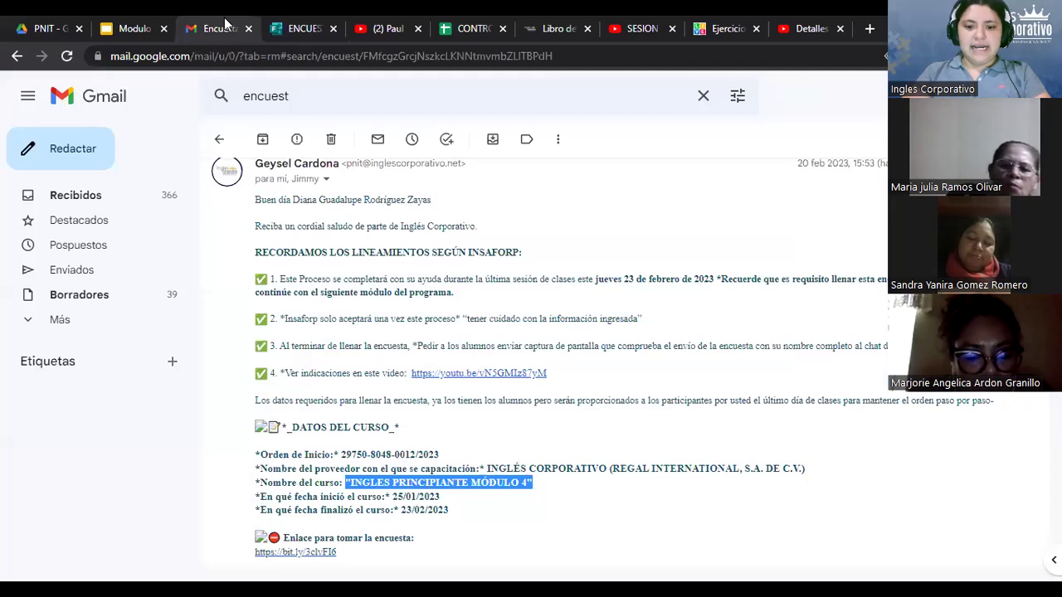
click(299, 30)
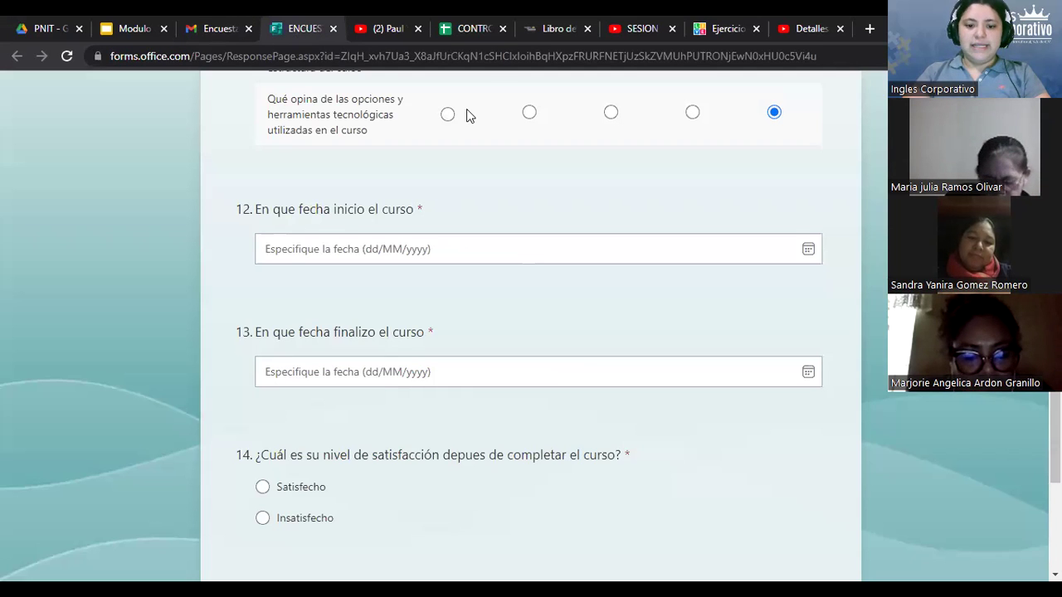
click(501, 249)
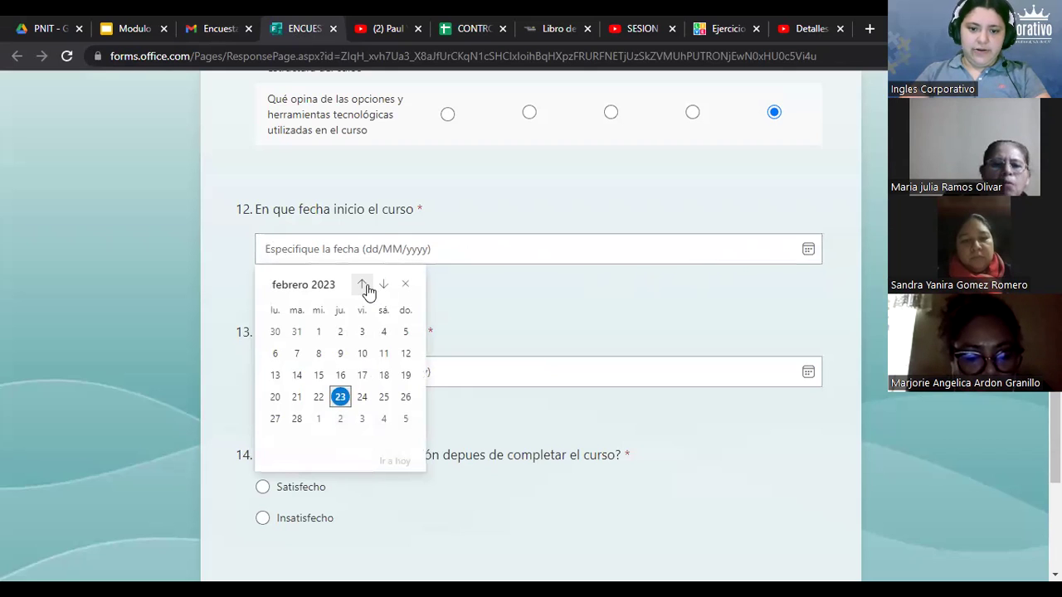
scroll(343, 396, up, 1)
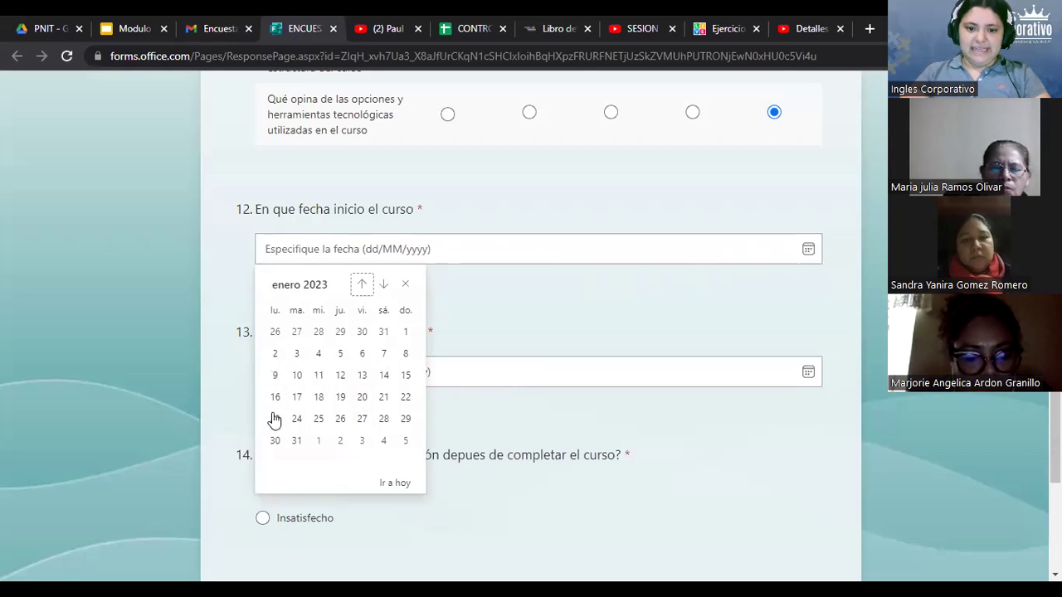
click(318, 419)
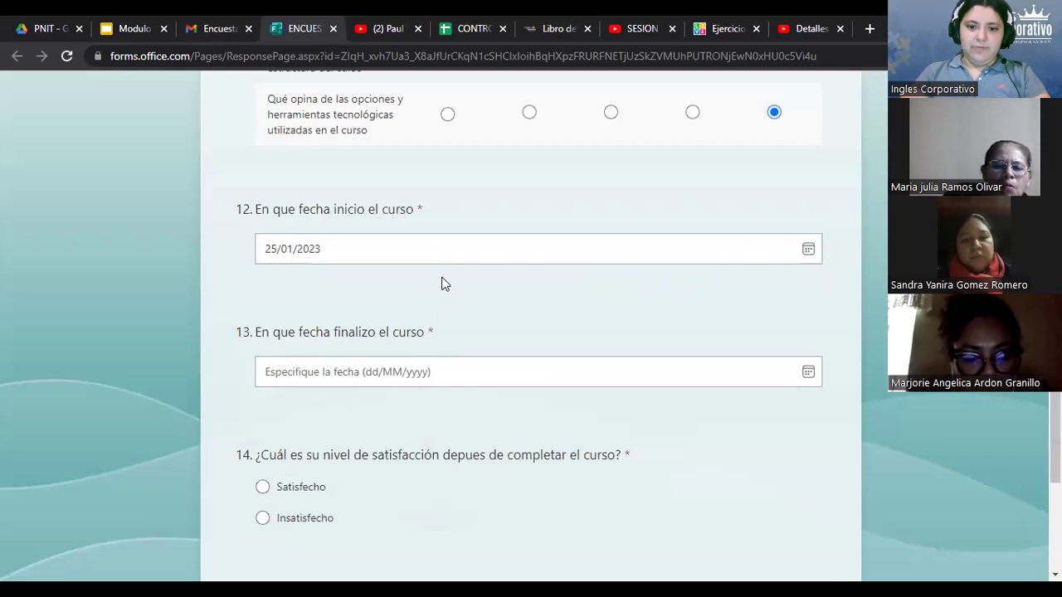
click(808, 376)
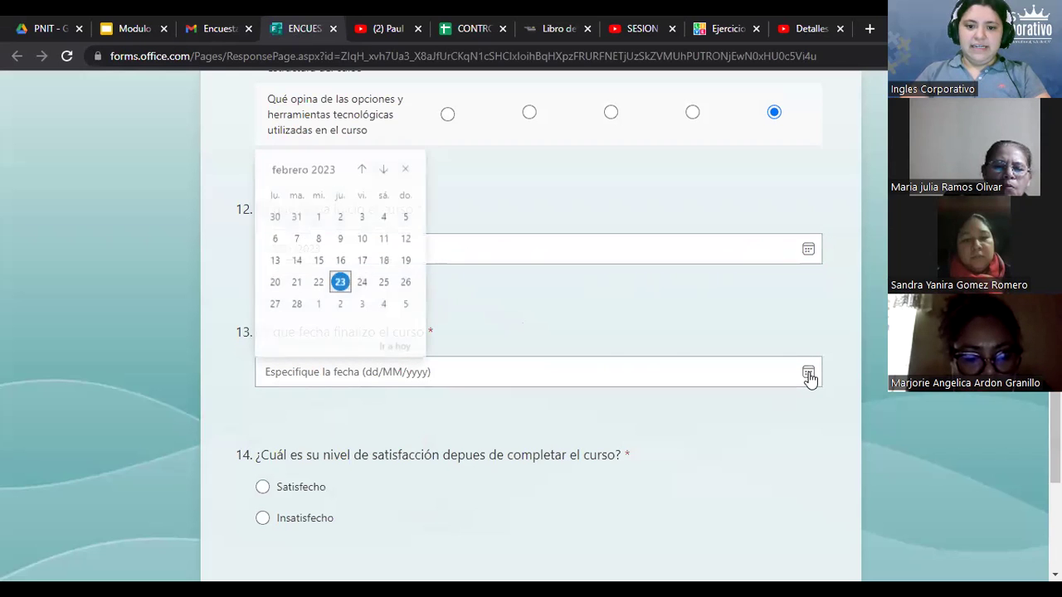
click(339, 281)
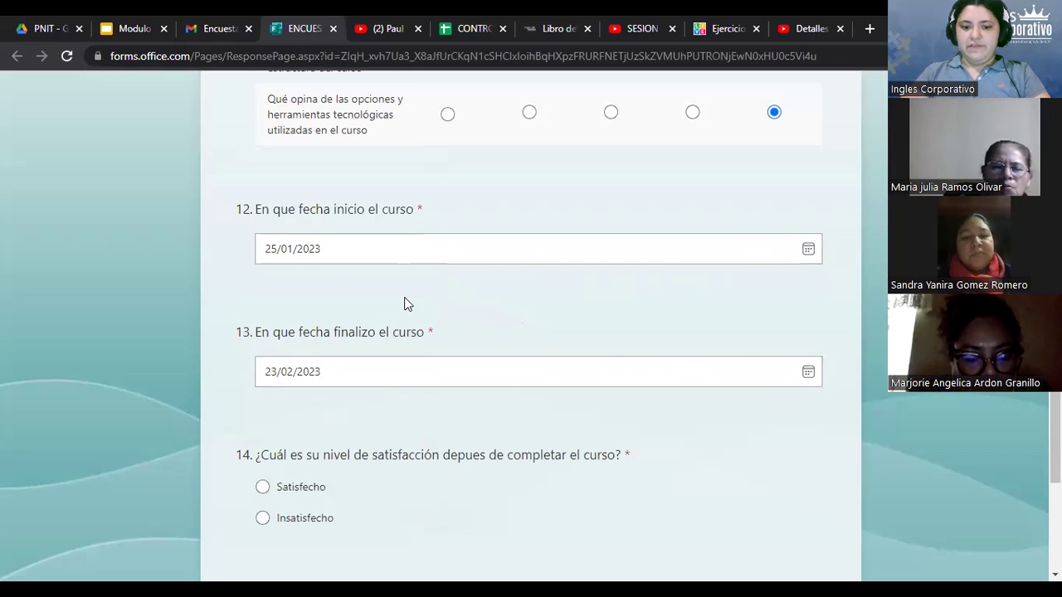
Answer question 14 on the satisfaction level after completing the course with Satisfecho.
scroll(742, 360, down, 1)
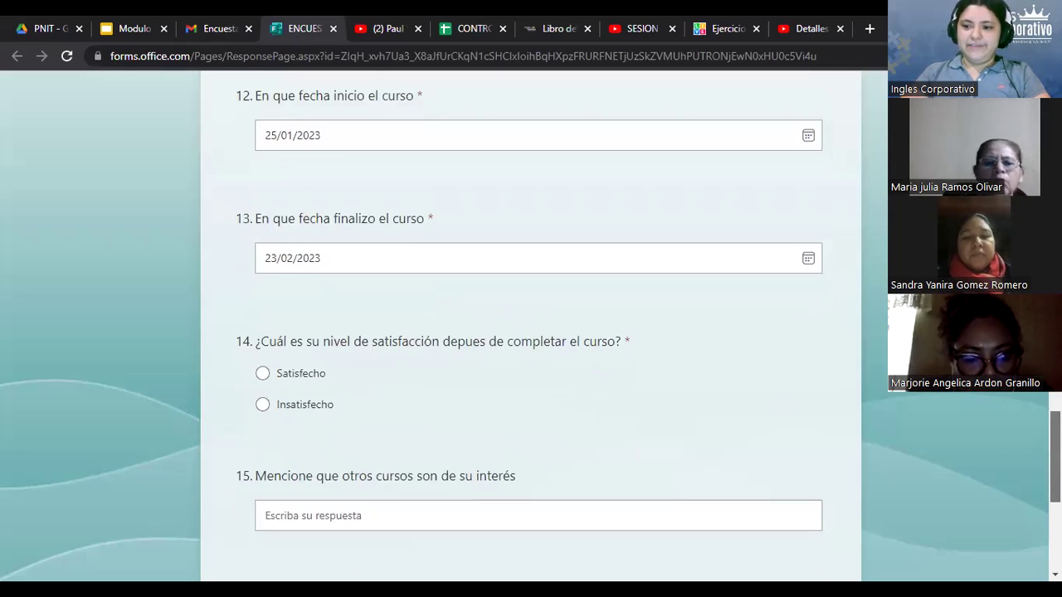
scroll(531, 332, down, 1)
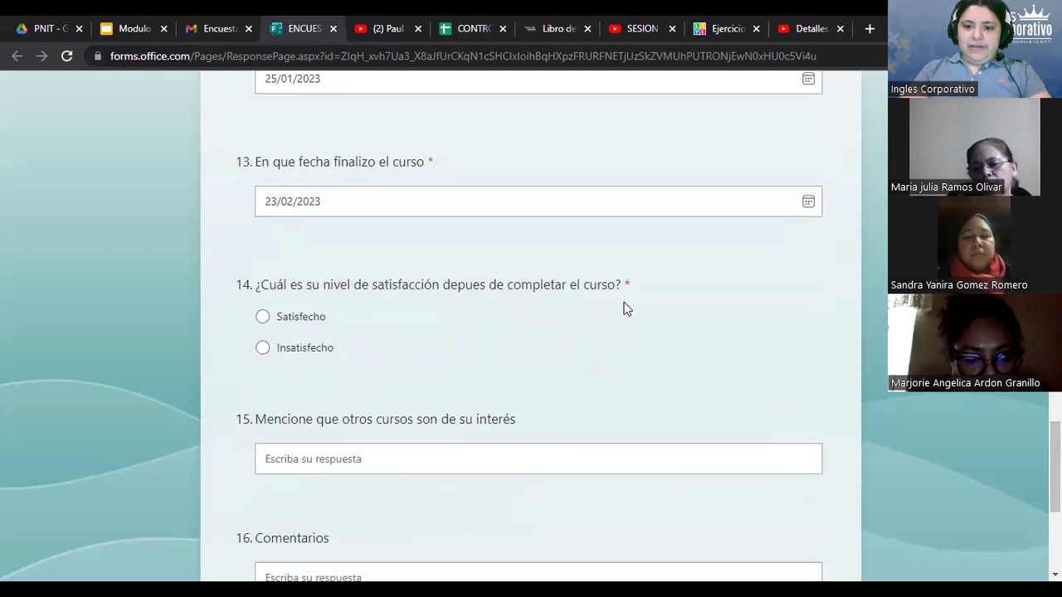
click(322, 320)
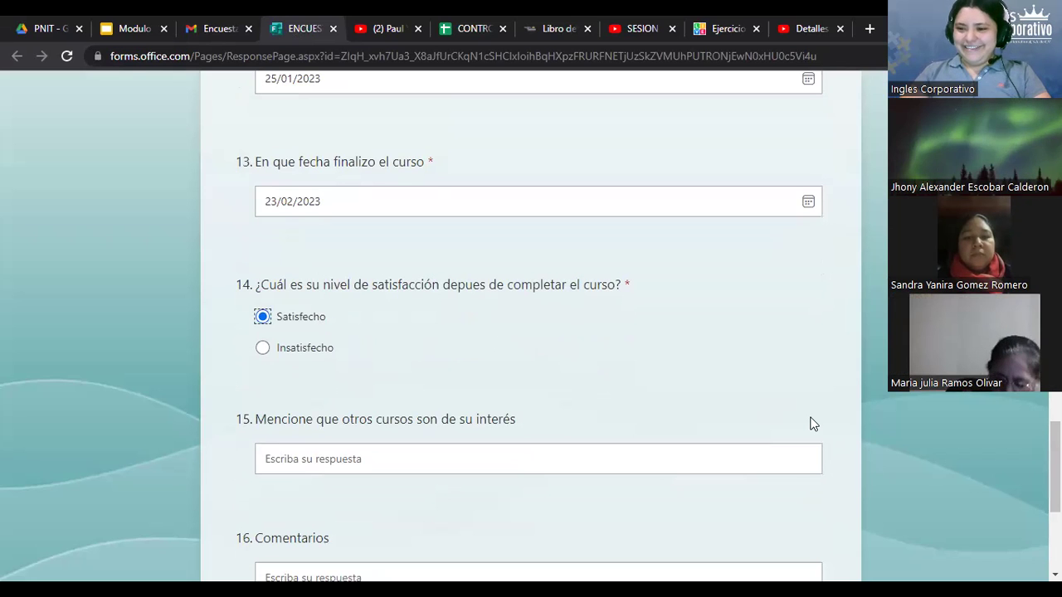
Highlight the course end date in the Gmail message and enlarge the page to read the course data.
scroll(813, 424, up, 2)
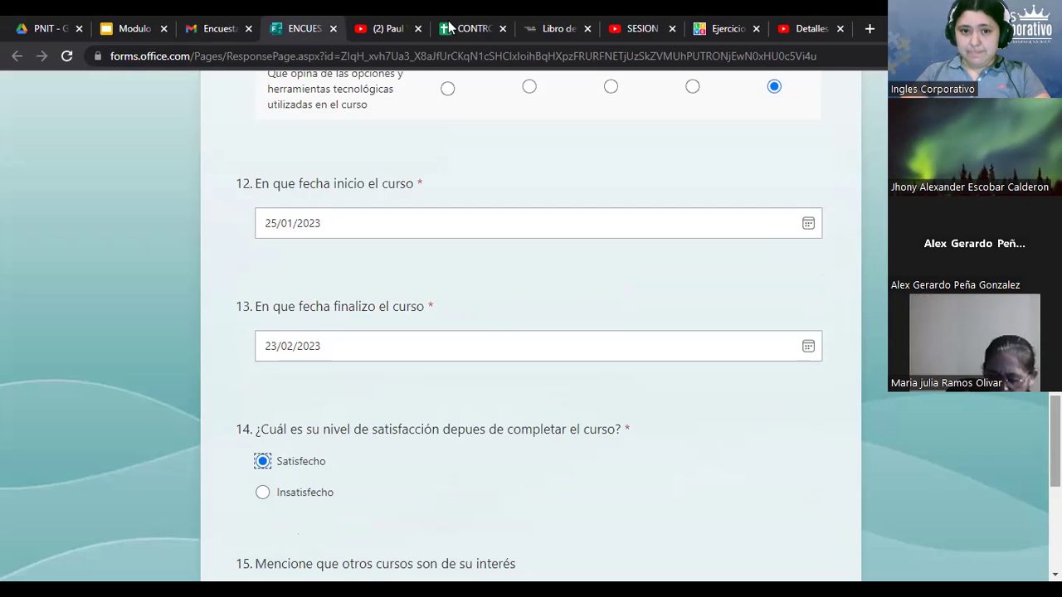
click(219, 30)
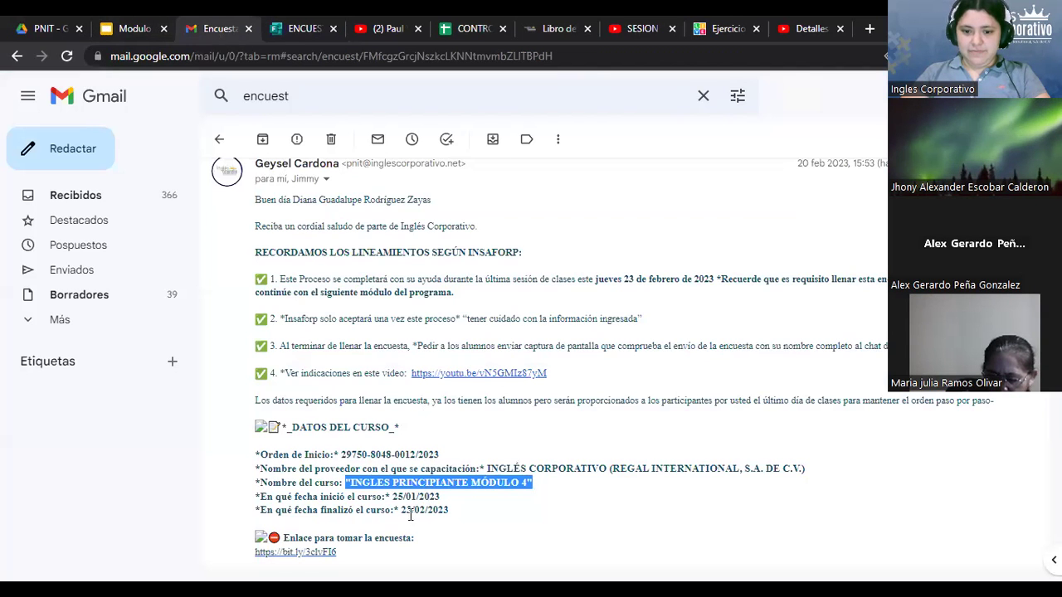
drag(399, 511, 669, 514)
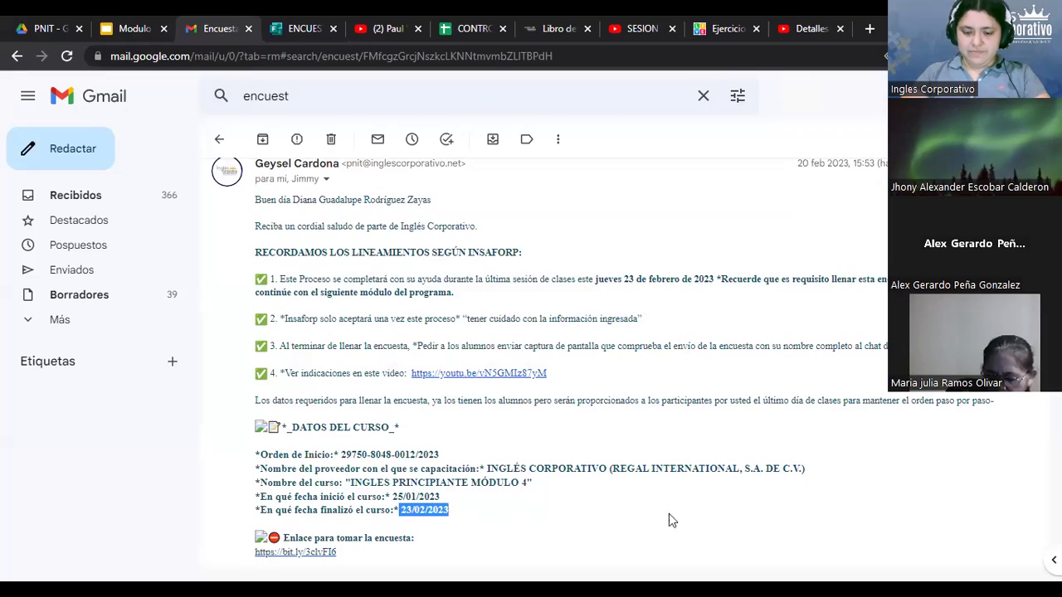
key(ctrl+plus)
key(ctrl+plus)
key(ctrl+plus)
key(ctrl+plus)
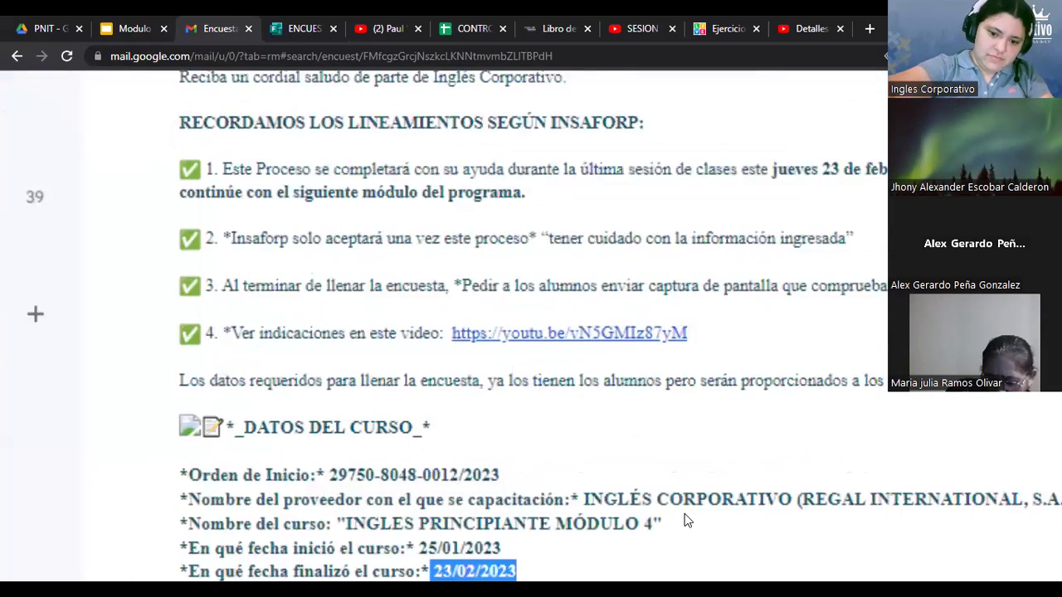
key(ctrl+plus)
key(ctrl+plus)
key(ctrl+plus)
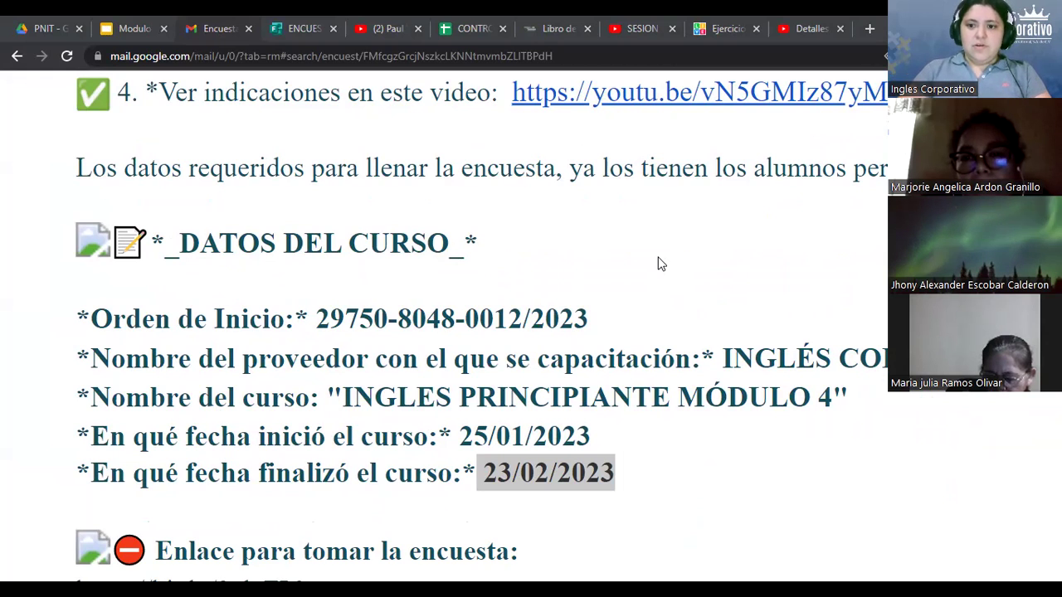
Return to the survey and review the answers from question 8 through the optional questions 15 and 16.
click(279, 28)
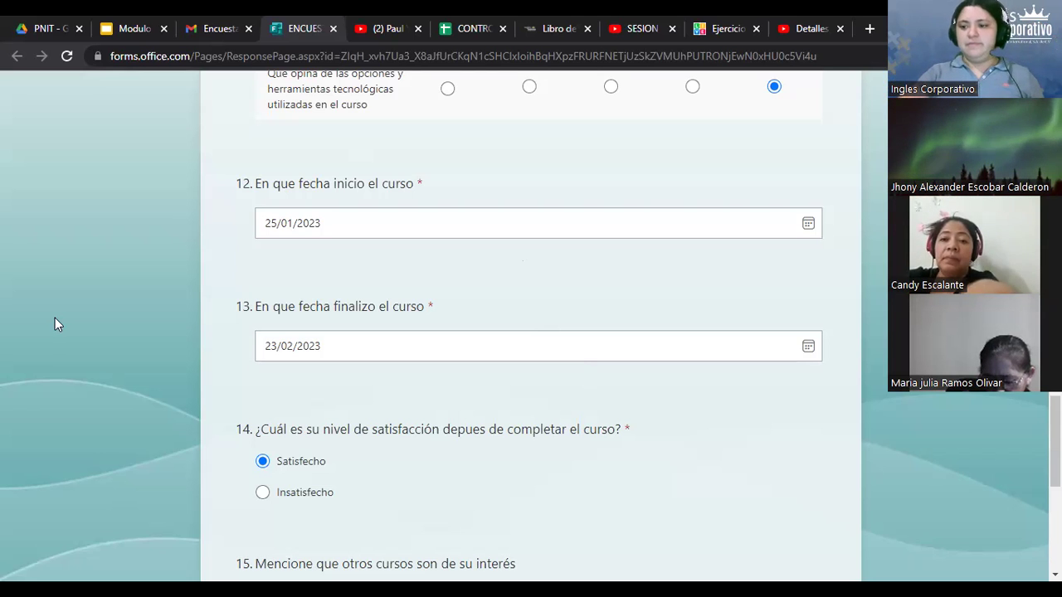
scroll(765, 421, down, 2)
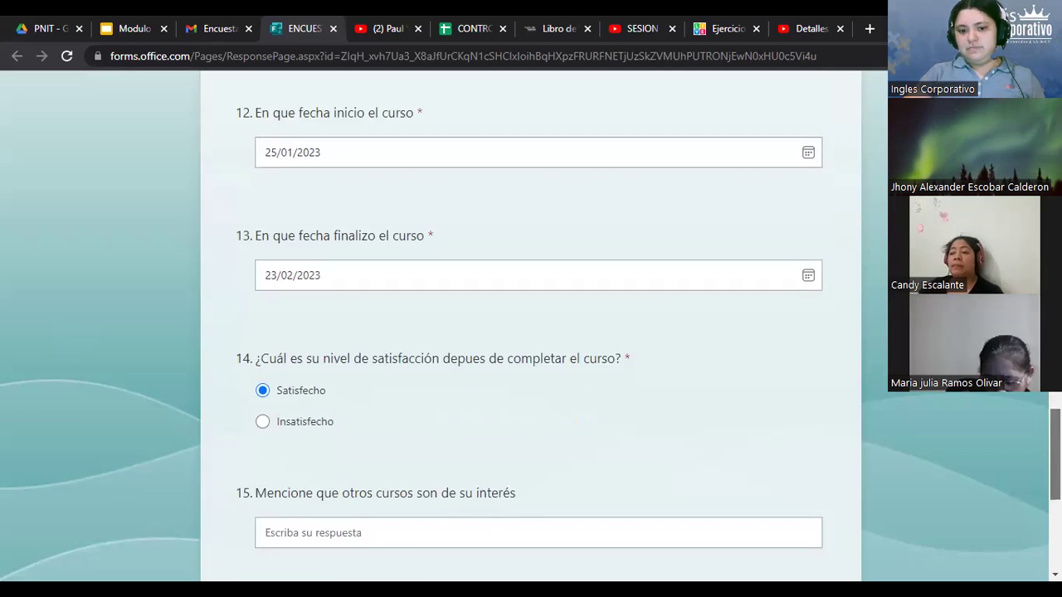
scroll(765, 421, down, 1)
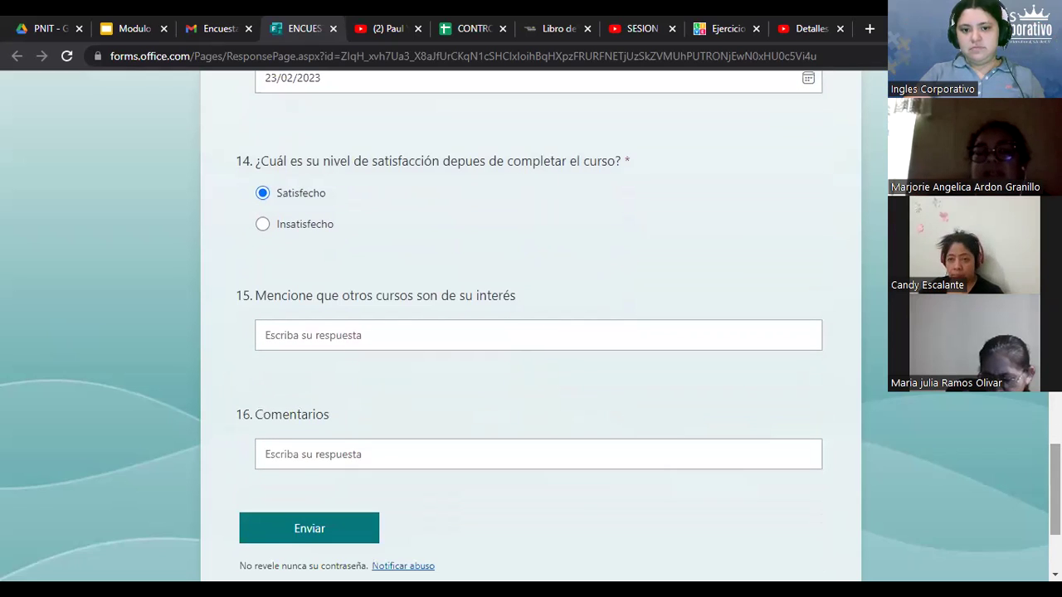
scroll(531, 332, up, 1)
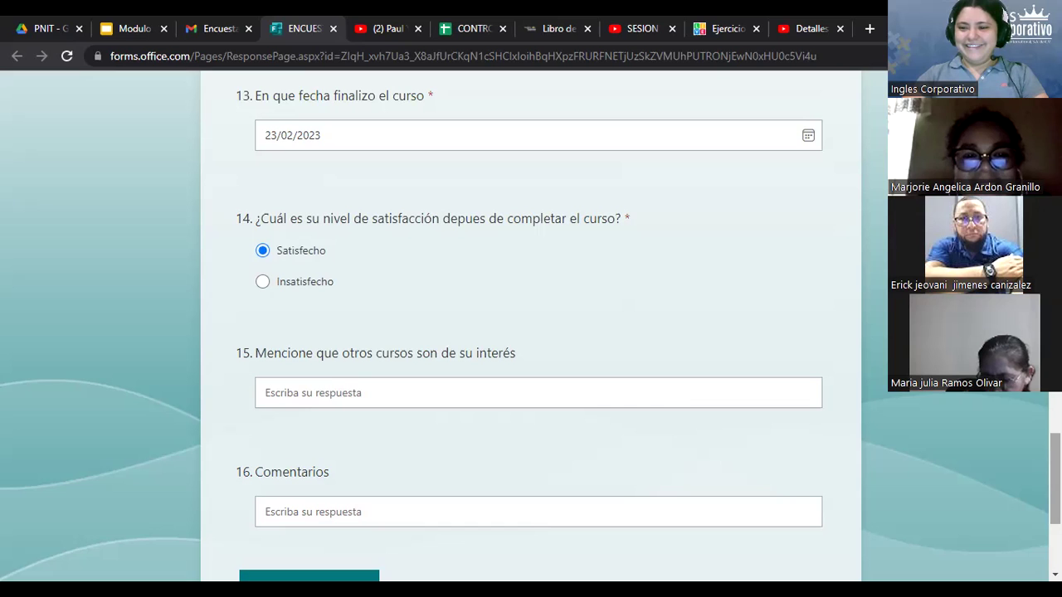
scroll(531, 332, up, 10)
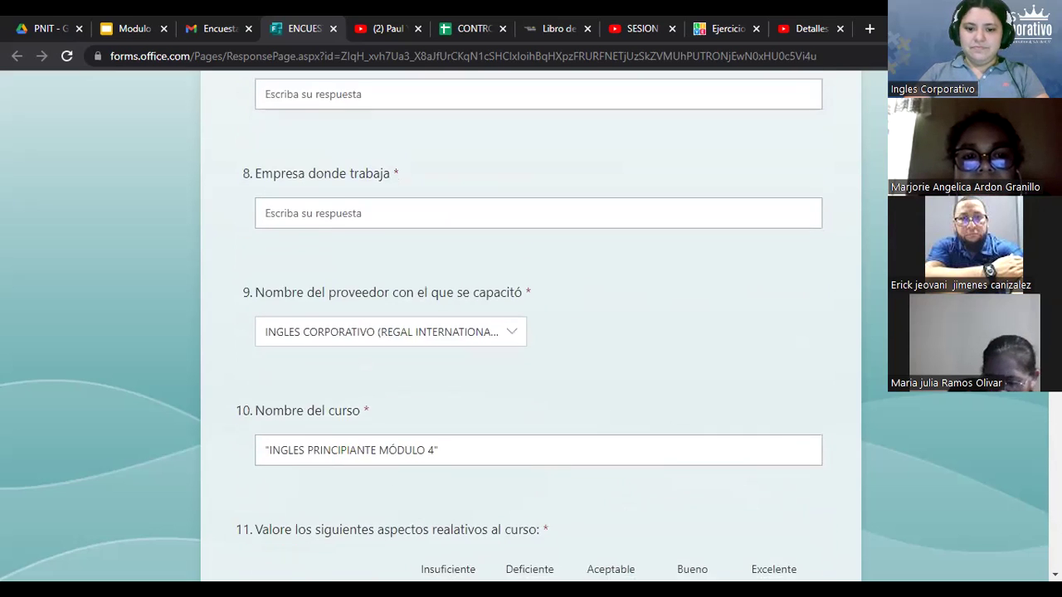
scroll(531, 331, down, 1)
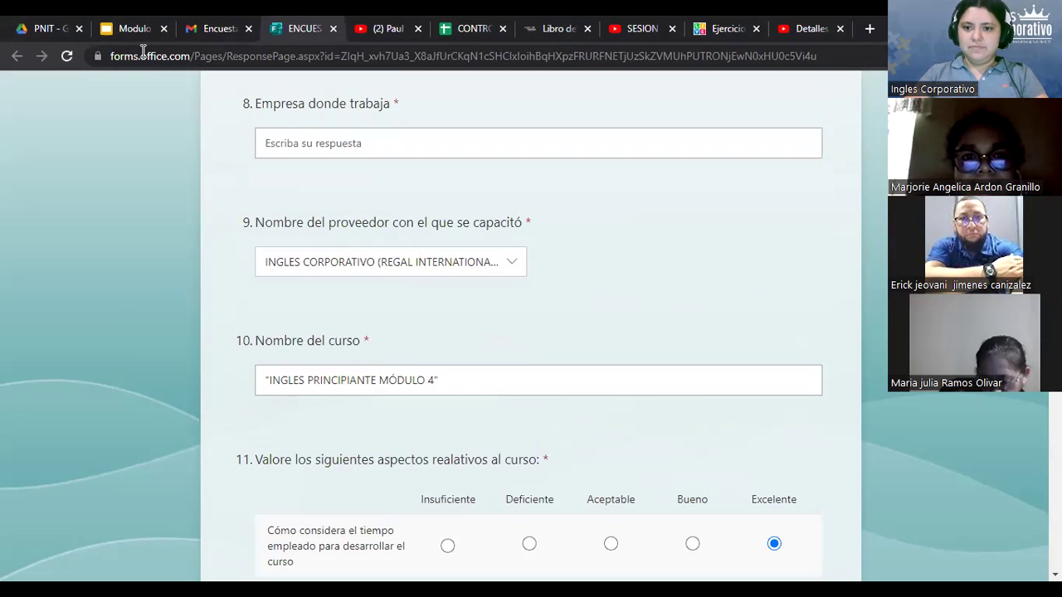
scroll(531, 327, down, 3)
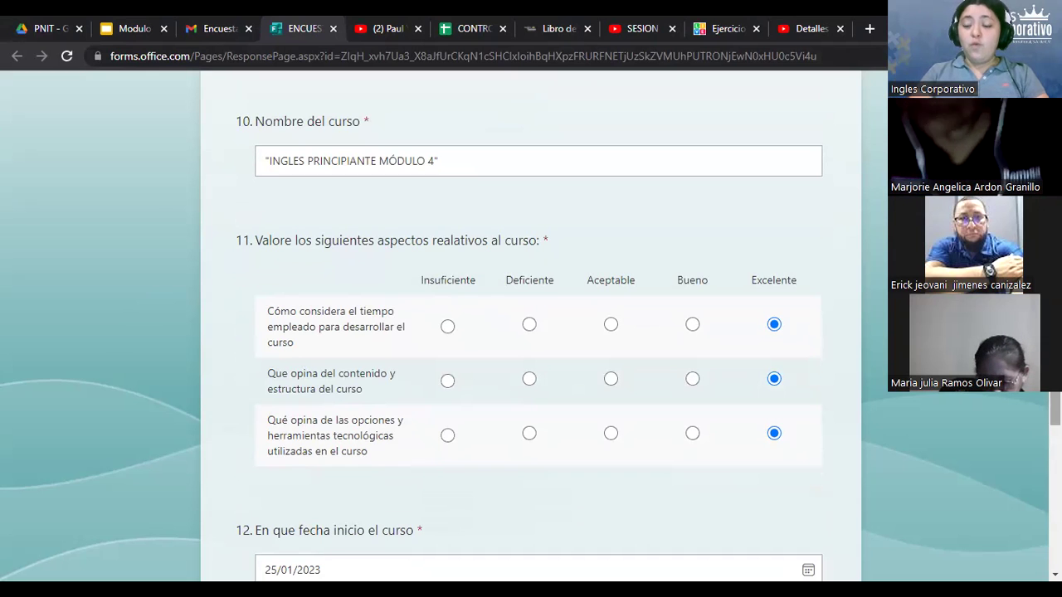
scroll(531, 332, down, 3)
scroll(531, 332, down, 1)
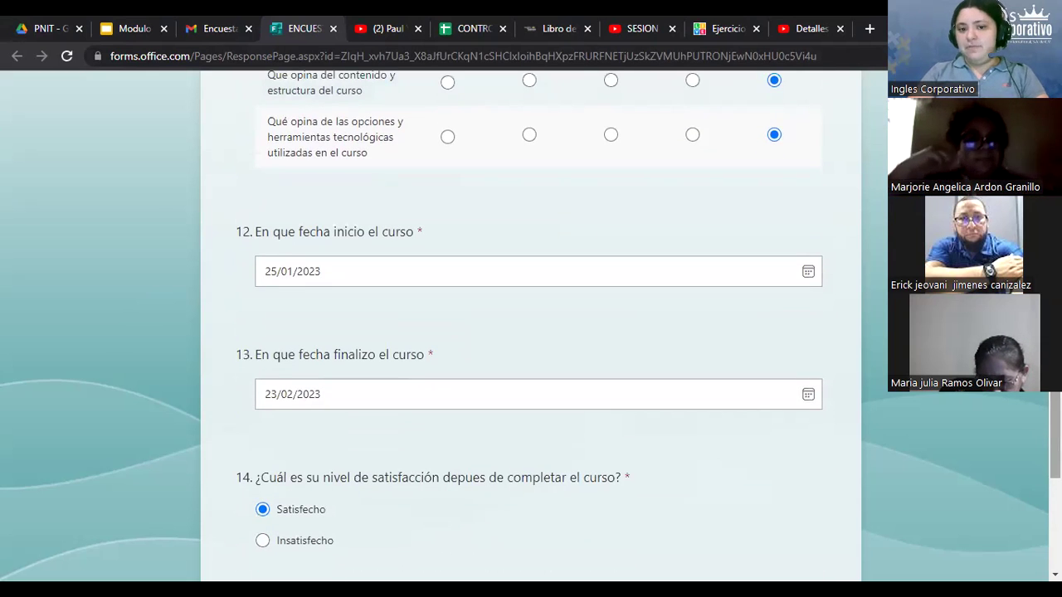
scroll(941, 473, down, 3)
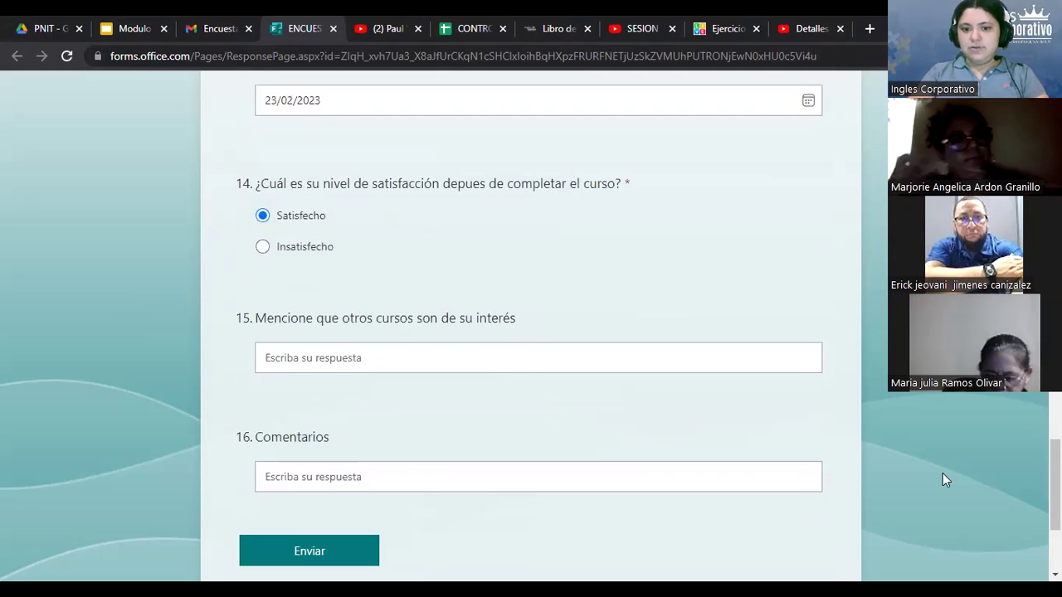